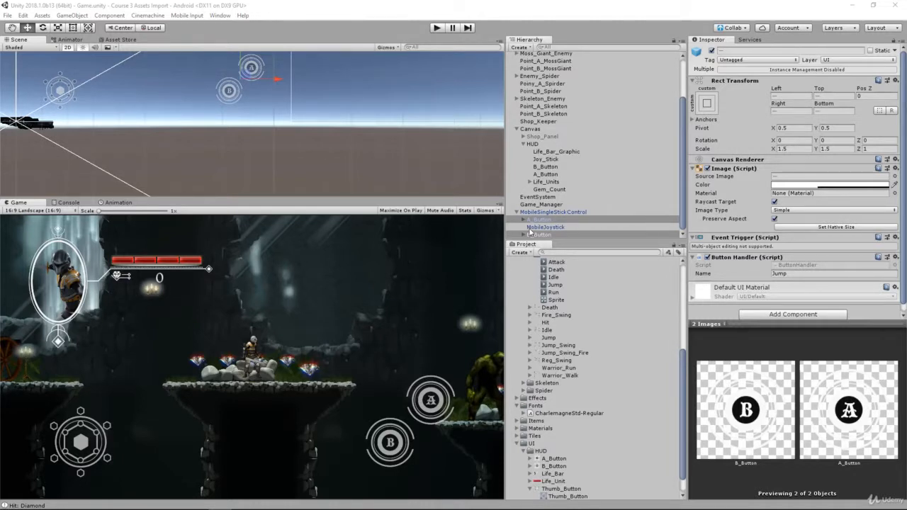
# - Examine the horizontal and vertical axis names in the Joystick script of the MobileJoystick object
pyautogui.click(532, 227)
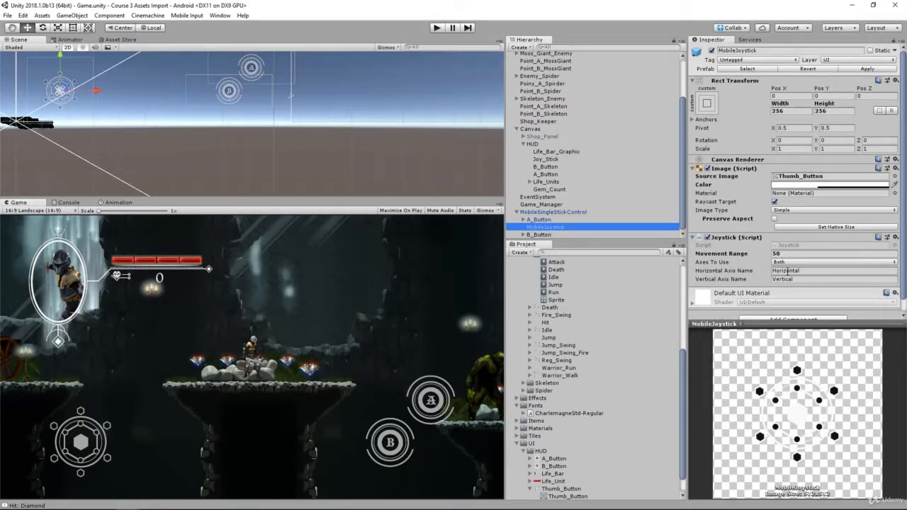
pyautogui.click(787, 271)
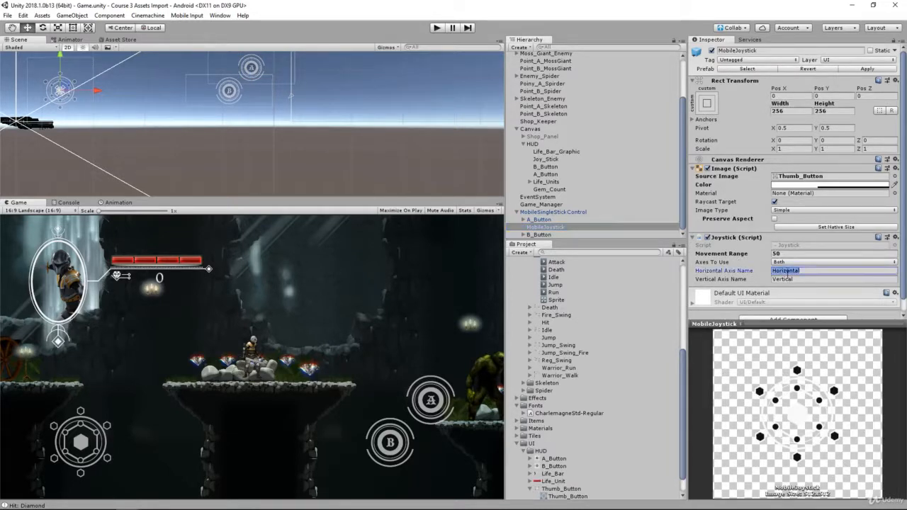
pyautogui.click(785, 279)
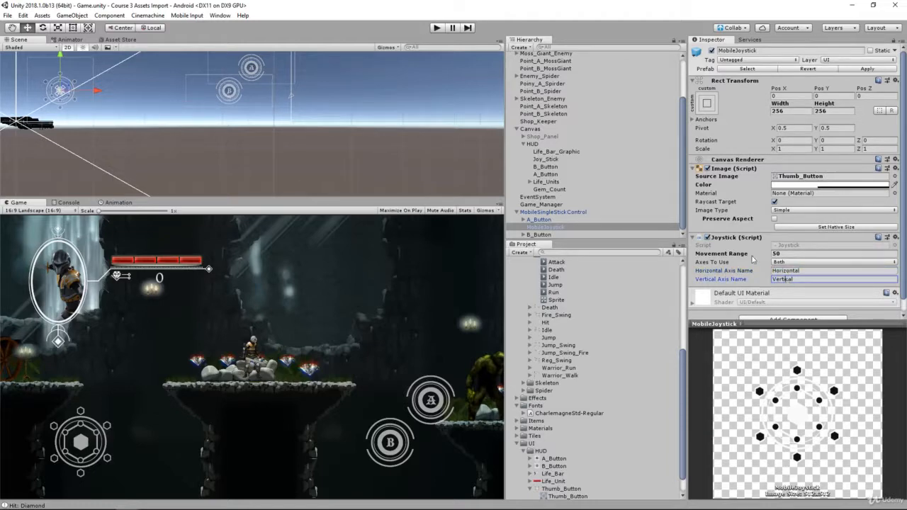
# - Switch to Visual Studio, reload the modified solution and go to the Update method in Player.cs
pyautogui.click(151, 501)
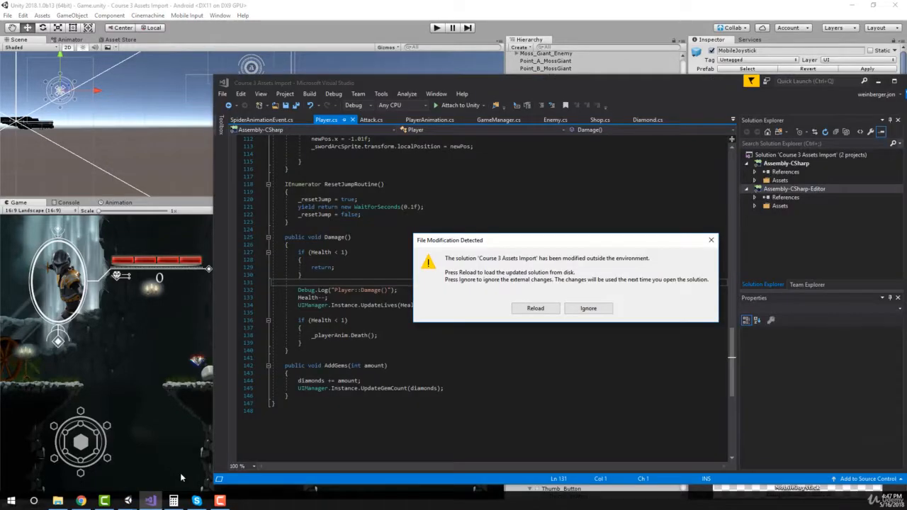
pyautogui.click(533, 310)
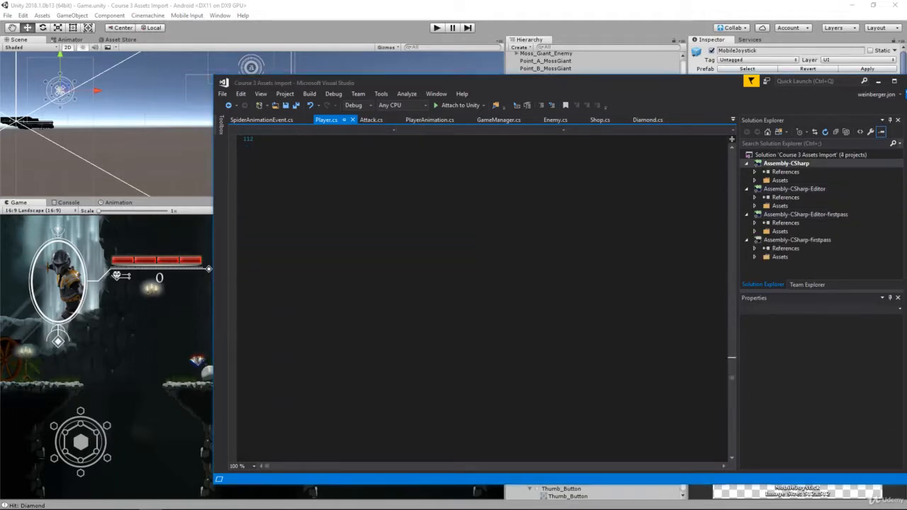
pyautogui.scroll(20, 482, 298)
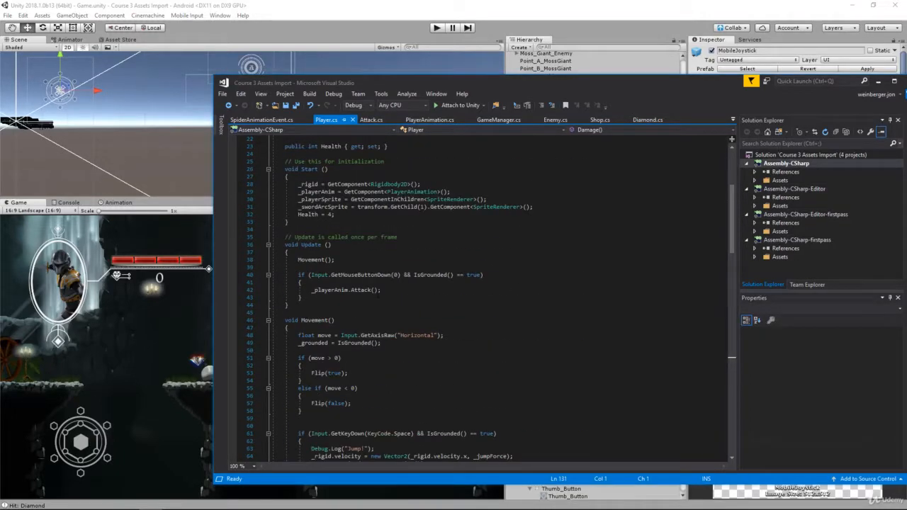
pyautogui.scroll(6, 482, 298)
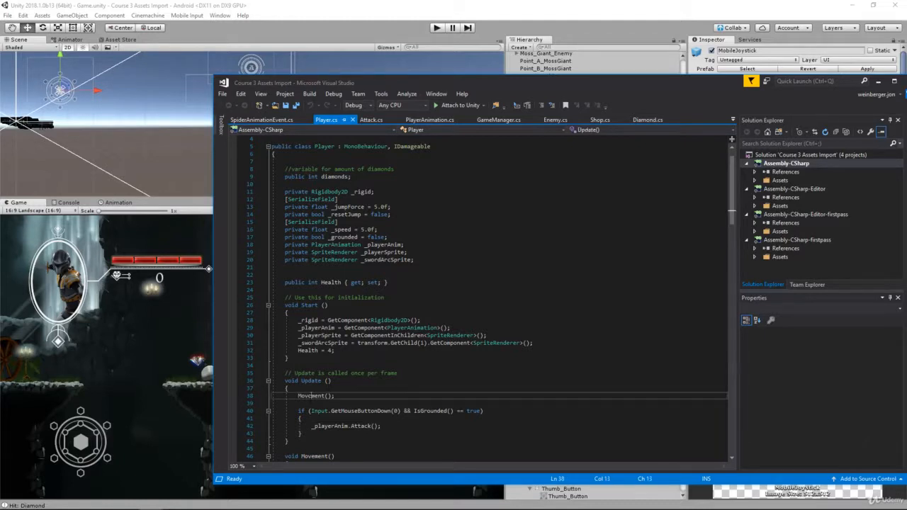
# - Go to the definition of Movement and examine the axis input assigned to the move variable
pyautogui.doubleClick(313, 396)
pyautogui.press('F12')
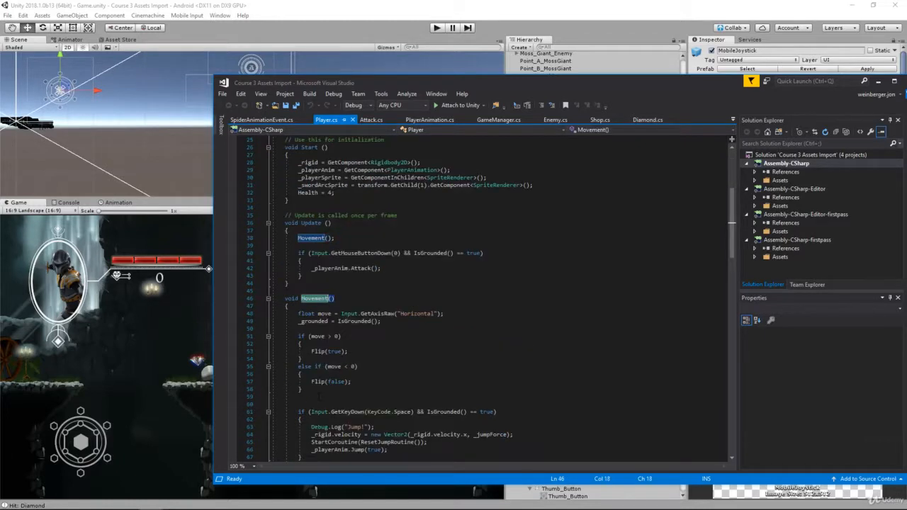
pyautogui.scroll(-1, 323, 305)
pyautogui.click(319, 291)
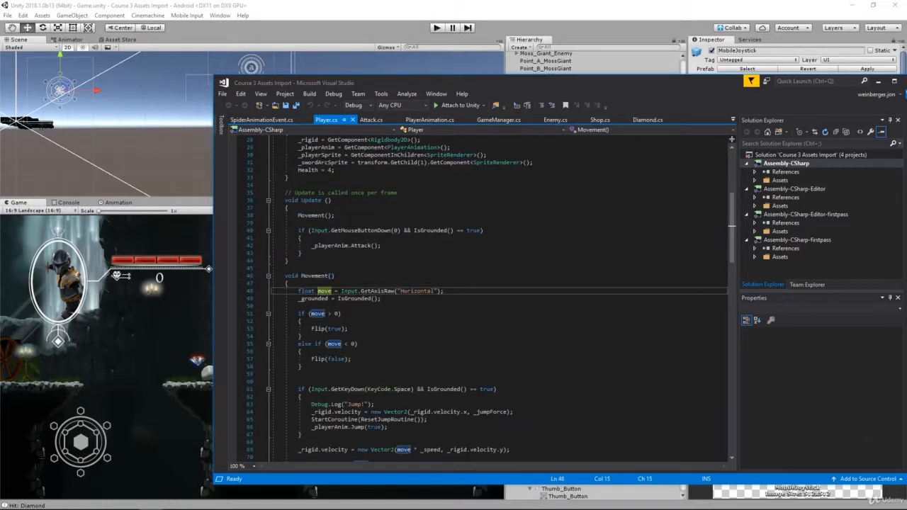
pyautogui.moveTo(341, 290); pyautogui.dragTo(444, 290)
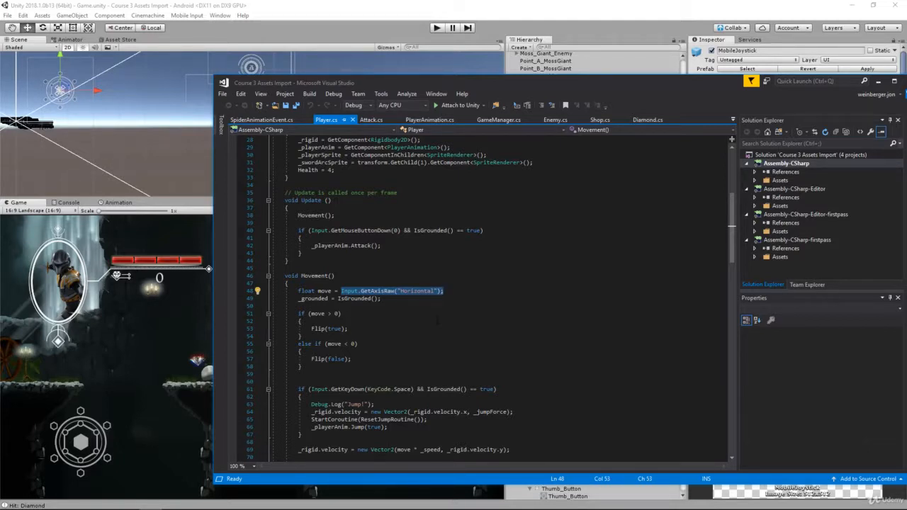
pyautogui.click(344, 291)
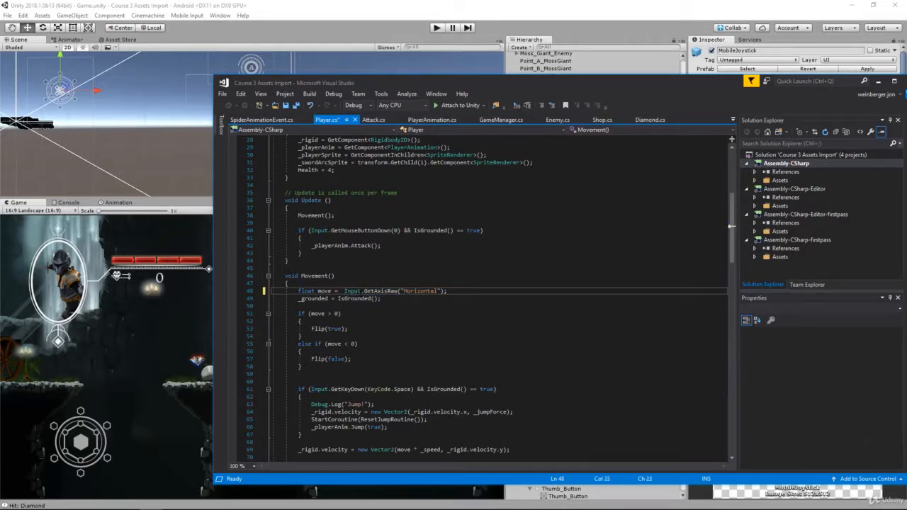
pyautogui.press('BackSpace')
# - Add the directive "using UnityStandardAssets.CrossPlatformInput;" below the UnityEngine one in Player.cs and save the script
pyautogui.scroll(9, 482, 298)
pyautogui.click(354, 153)
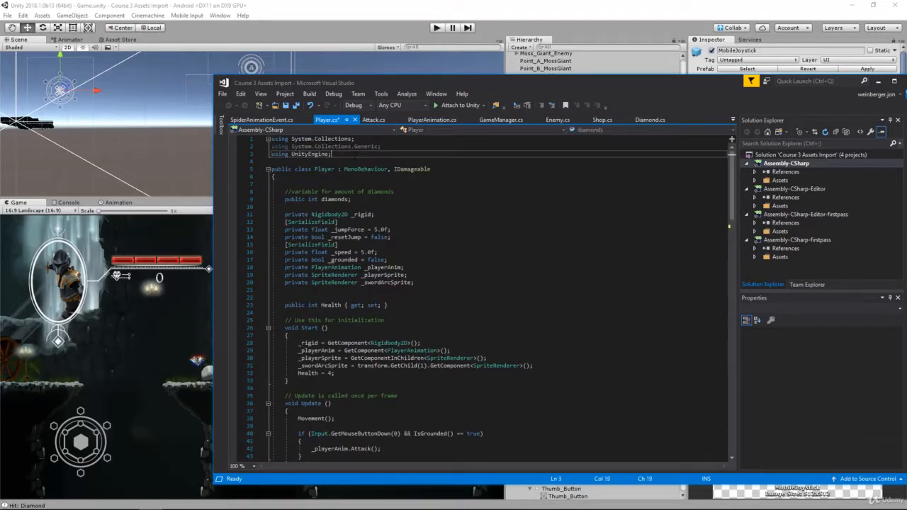
pyautogui.press('Return')
pyautogui.write('using ')
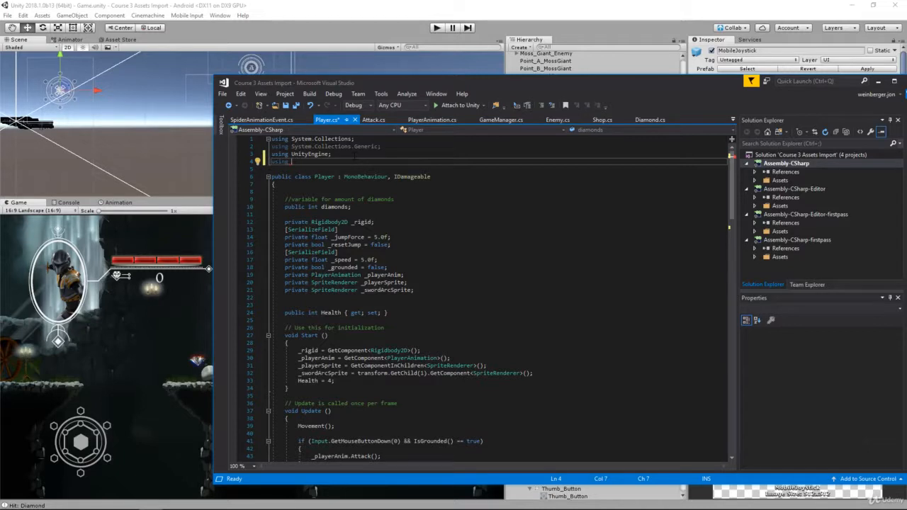
pyautogui.write('UnityStandardAssets')
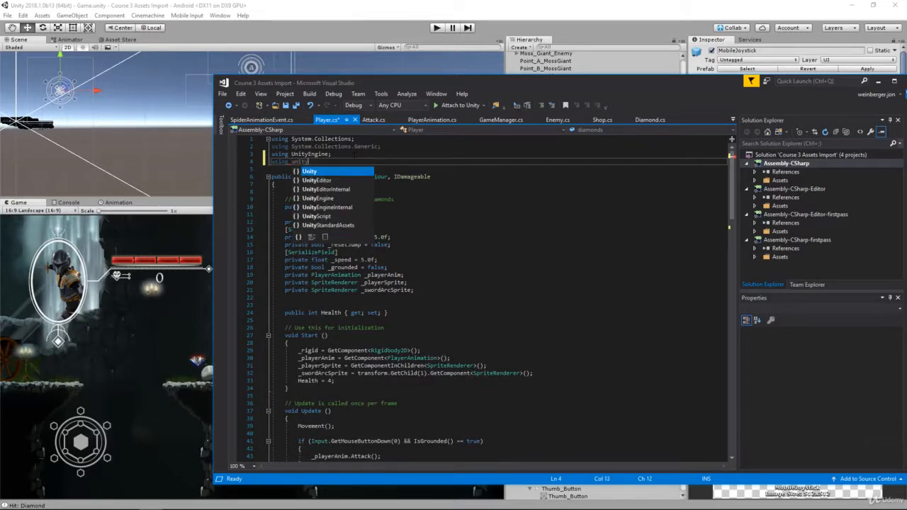
pyautogui.write('.')
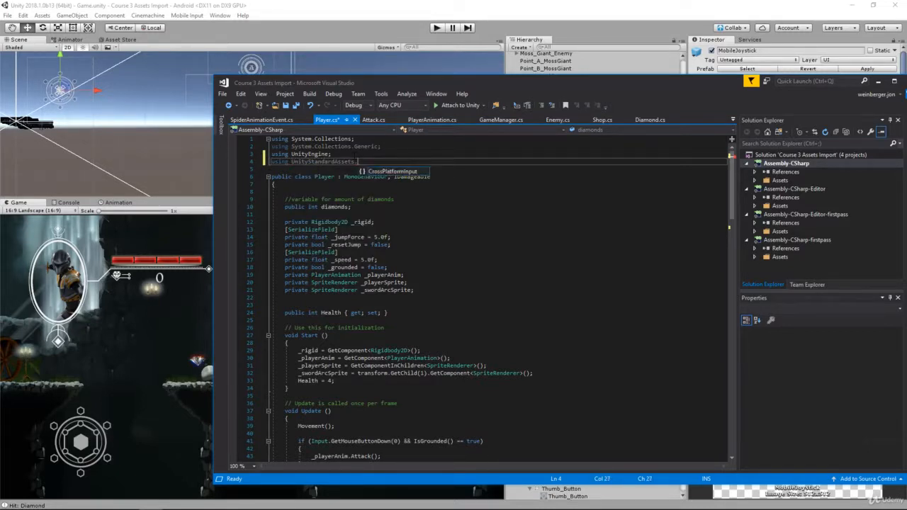
pyautogui.write('CrossPlatformInput;')
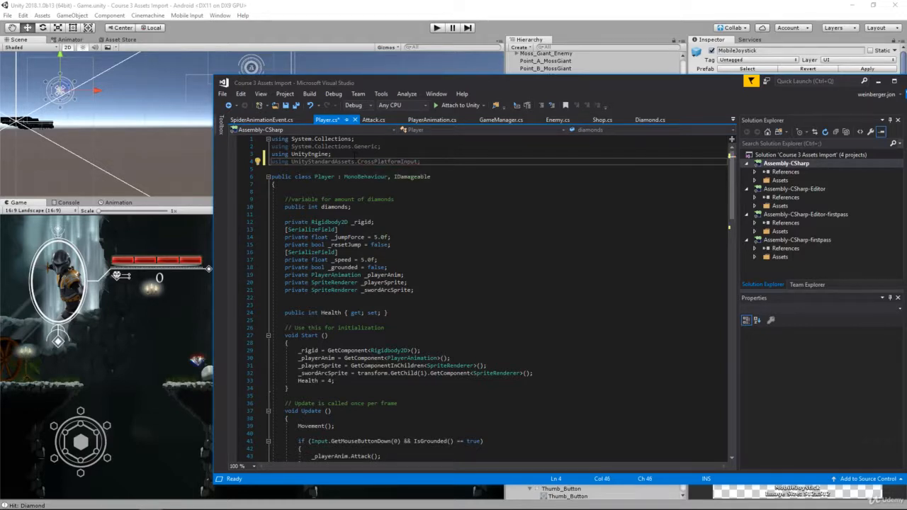
pyautogui.hotkey('ctrl', 's')
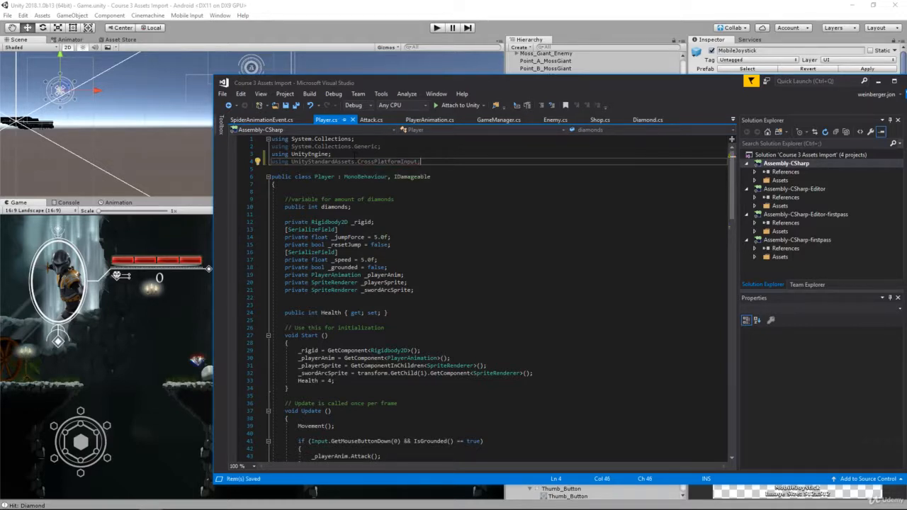
# - In Movement, insert CrossPlatformInputManager.GetAxis("Horizontal"); as the value of move, ahead of the existing Input.GetAxisRaw call
pyautogui.scroll(-7, 354, 154)
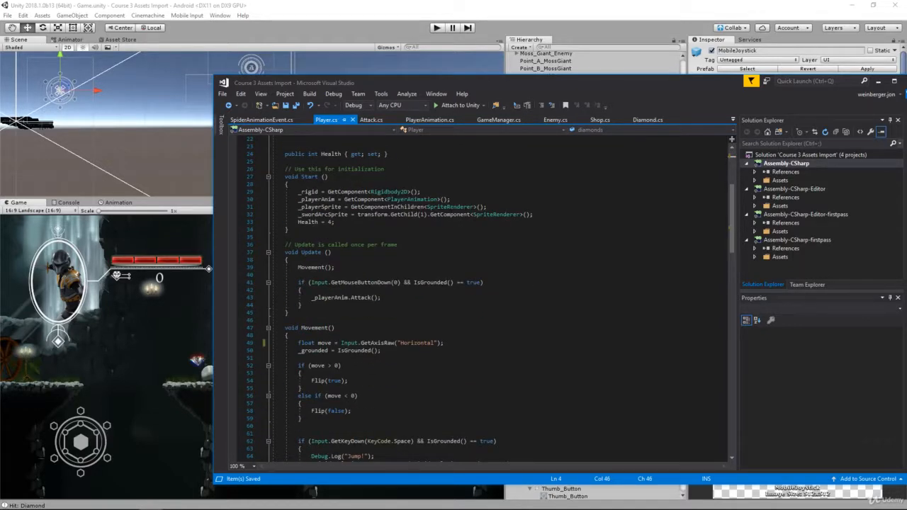
pyautogui.scroll(-2, 366, 319)
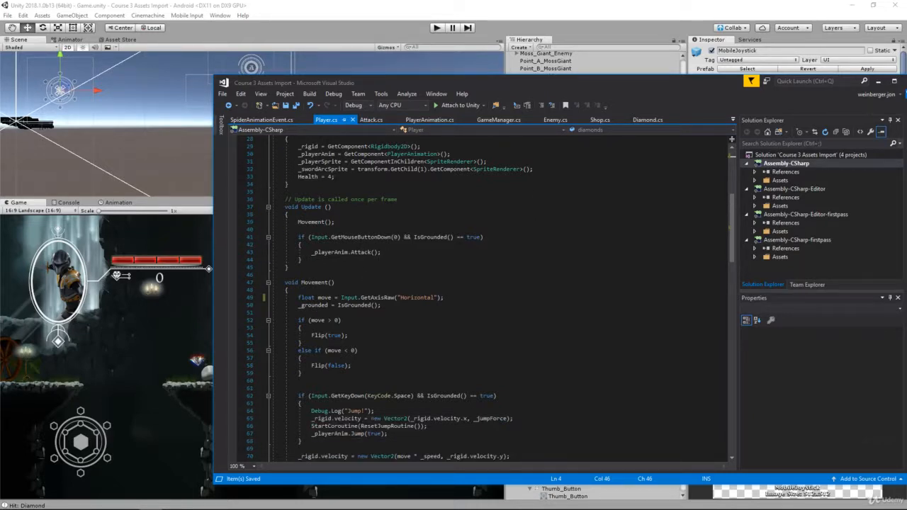
pyautogui.click(344, 298)
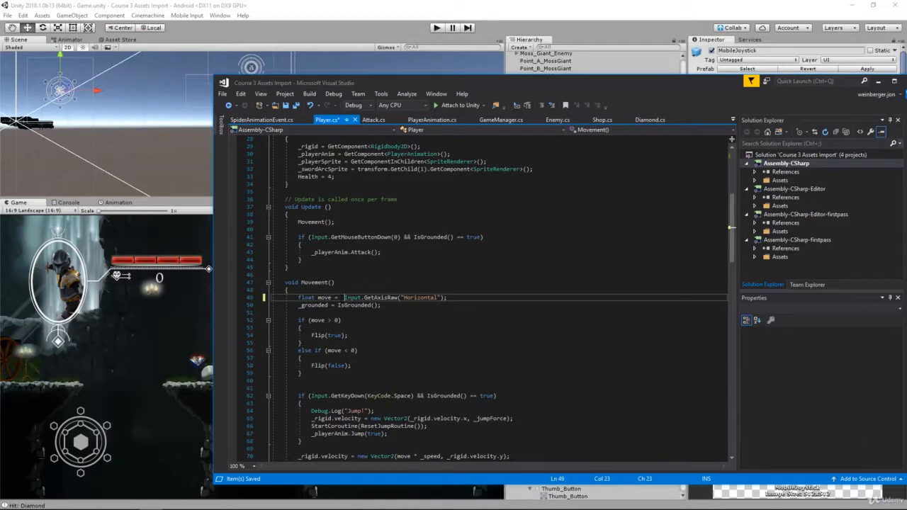
pyautogui.write('CrossPlatformInputManager')
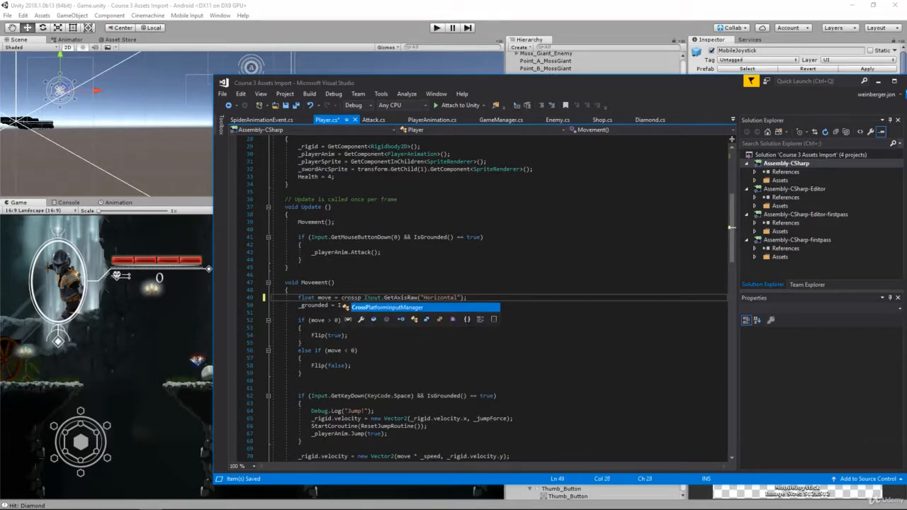
pyautogui.write('.')
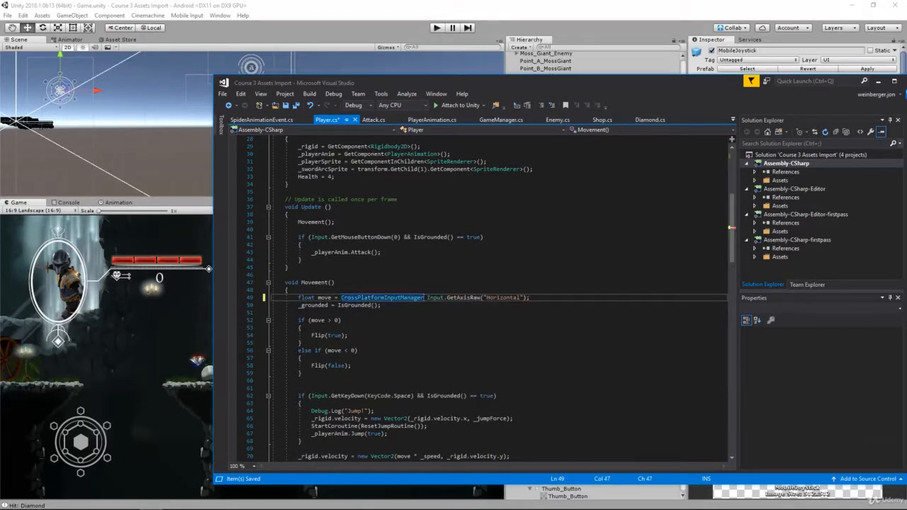
pyautogui.write('getax')
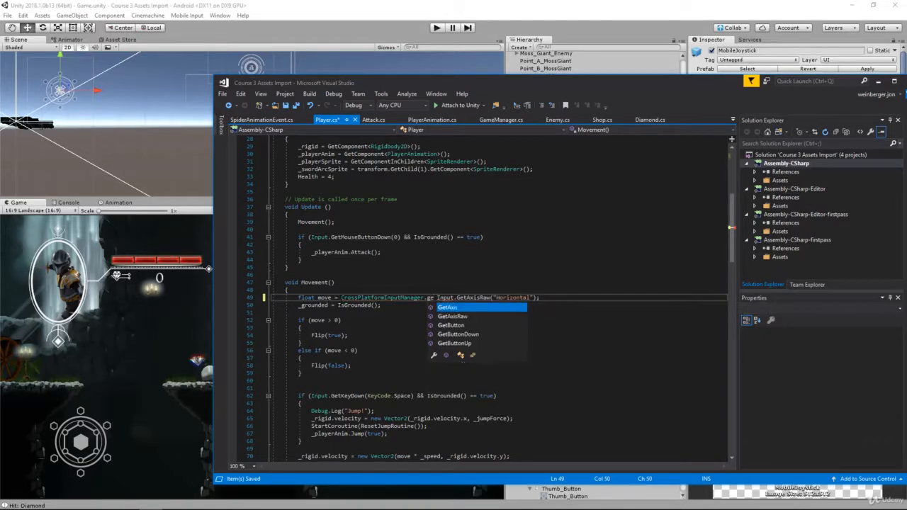
pyautogui.write('("Ho')
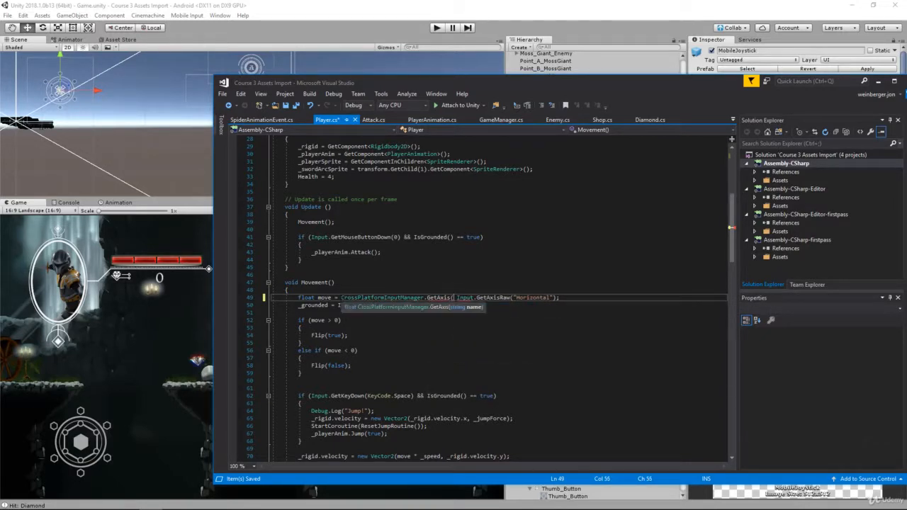
pyautogui.write('rizontal"')
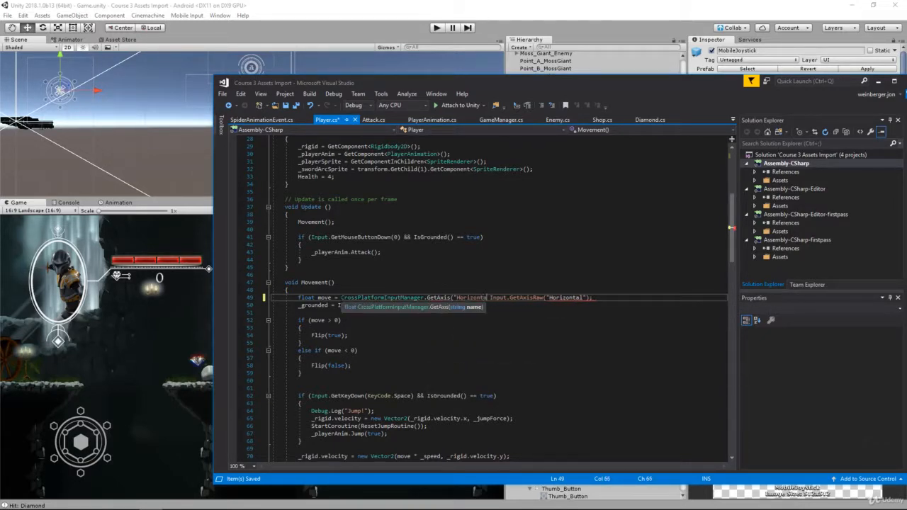
pyautogui.write(');')
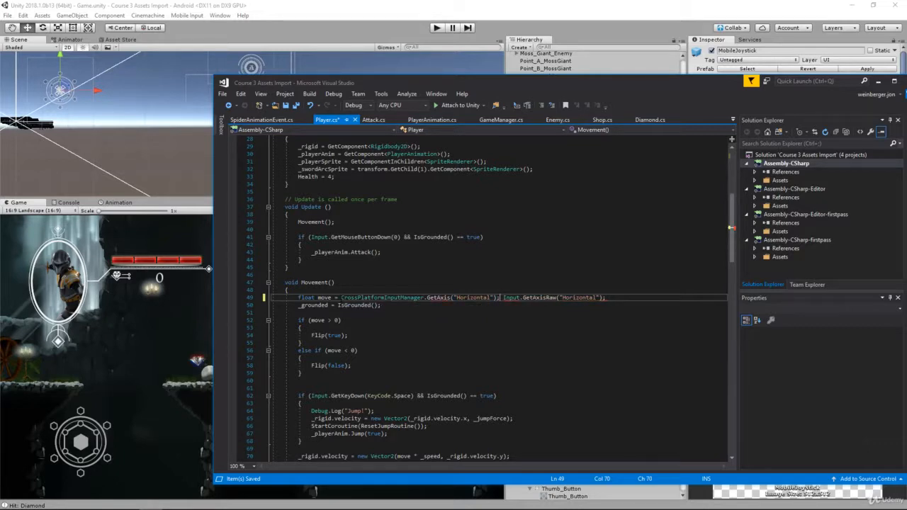
# - Comment out the old Input.GetAxisRaw("Horizontal"); call at the end of the move line and save the script
pyautogui.moveTo(341, 298); pyautogui.dragTo(501, 298)
pyautogui.moveTo(607, 298); pyautogui.dragTo(501, 304)
pyautogui.click(501, 298)
pyautogui.press('Right')
pyautogui.write('//')
pyautogui.hotkey('ctrl', 's')
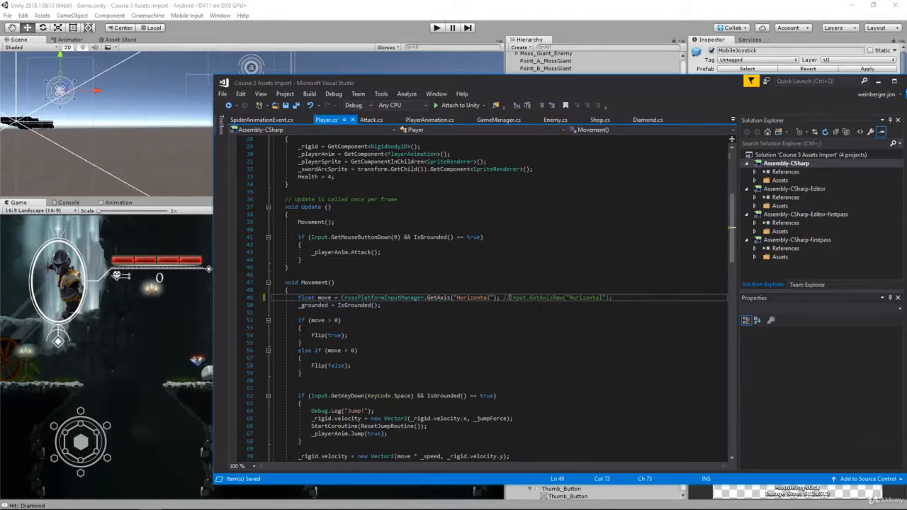
# - Switch to Unity, run the game to test moving the player with the on-screen joystick, and stop it
pyautogui.click(198, 323)
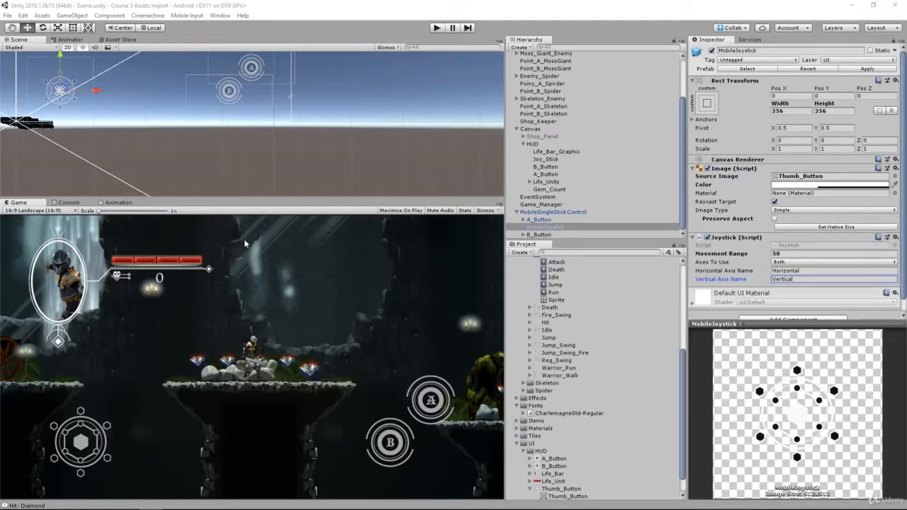
pyautogui.click(436, 27)
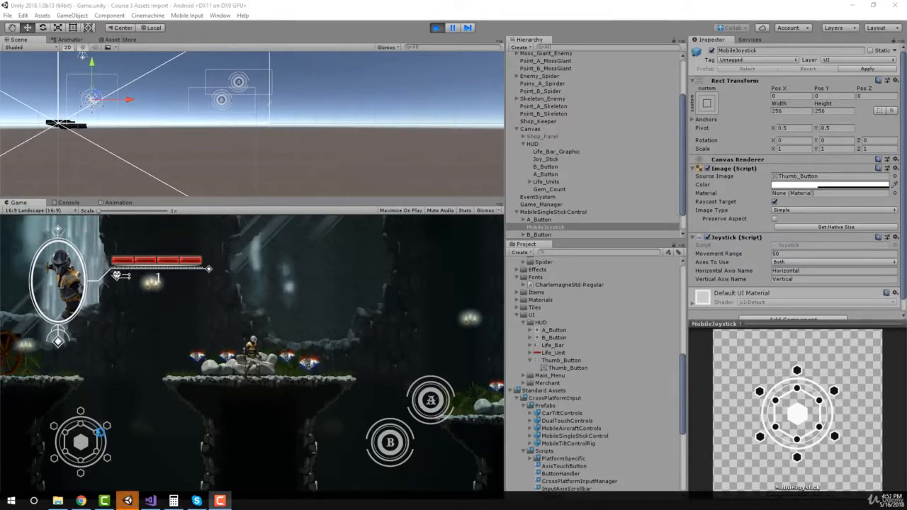
pyautogui.moveTo(99, 430)
pyautogui.mouseDown()
pyautogui.moveTo(50, 441)
pyautogui.moveTo(138, 445)
pyautogui.moveTo(58, 447)
pyautogui.moveTo(61, 435)
pyautogui.moveTo(95, 435)
pyautogui.moveTo(54, 429)
pyautogui.moveTo(39, 461)
pyautogui.moveTo(137, 476)
pyautogui.moveTo(51, 460)
pyautogui.moveTo(141, 448)
pyautogui.moveTo(44, 429)
pyautogui.moveTo(167, 444)
pyautogui.moveTo(29, 437)
pyautogui.moveTo(175, 440)
pyautogui.moveTo(26, 436)
pyautogui.moveTo(118, 442)
pyautogui.moveTo(104, 443)
pyautogui.moveTo(57, 434)
pyautogui.moveTo(139, 428)
pyautogui.moveTo(57, 425)
pyautogui.moveTo(175, 427)
pyautogui.moveTo(78, 427)
pyautogui.moveTo(53, 419)
pyautogui.moveTo(113, 431)
pyautogui.moveTo(136, 420)
pyautogui.moveTo(83, 449)
pyautogui.mouseUp()
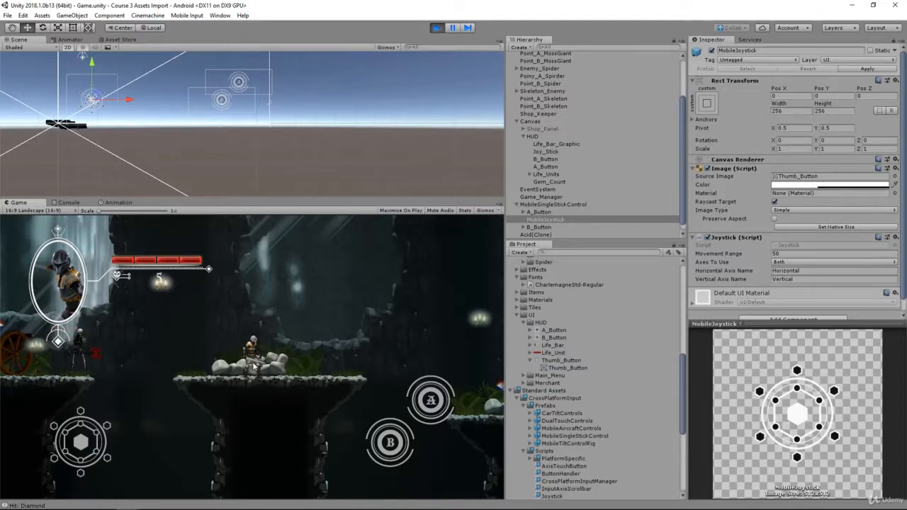
pyautogui.click(437, 27)
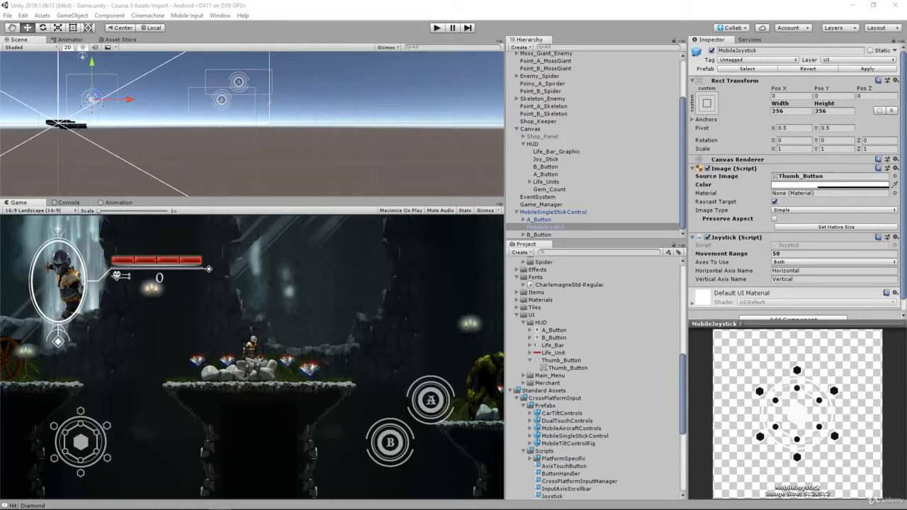
# - Switch to Visual Studio and examine the space-key jump condition in the Movement method of Player.cs
pyautogui.moveTo(189, 505)
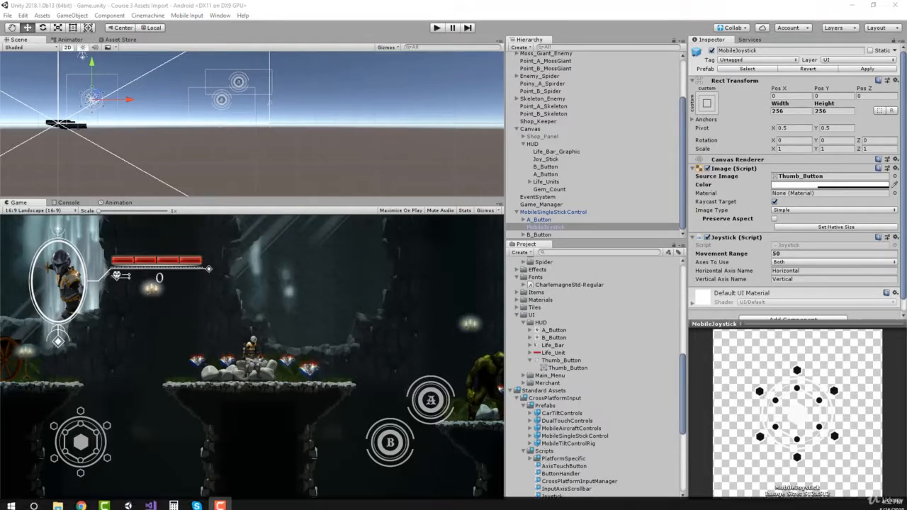
pyautogui.click(151, 501)
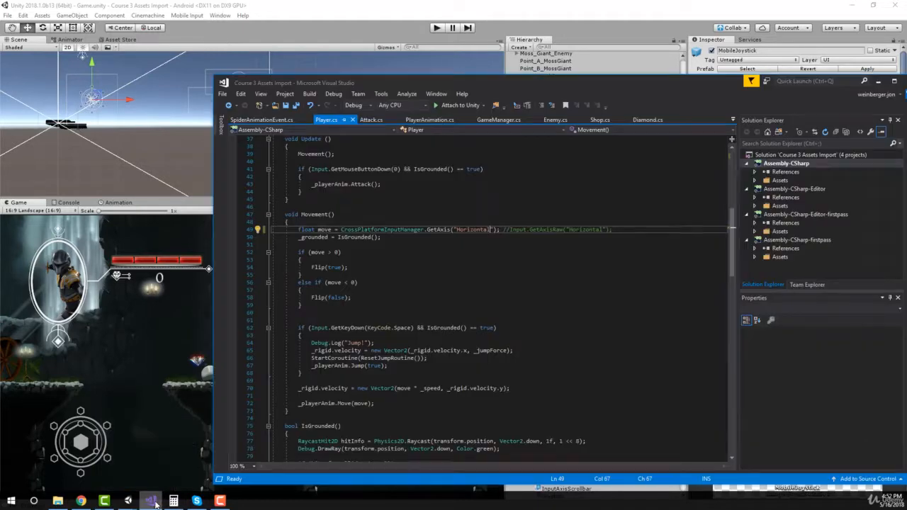
pyautogui.scroll(-1, 482, 298)
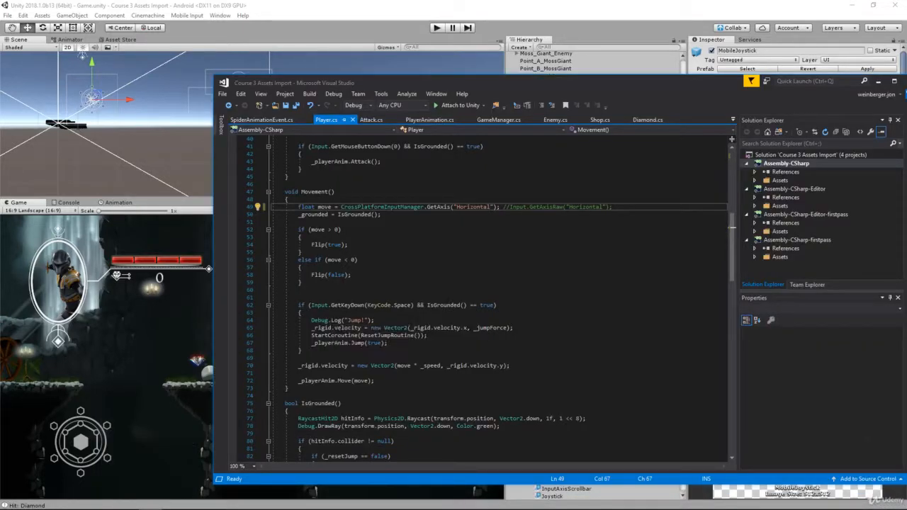
pyautogui.moveTo(298, 305); pyautogui.dragTo(512, 311)
pyautogui.moveTo(311, 320); pyautogui.dragTo(374, 320)
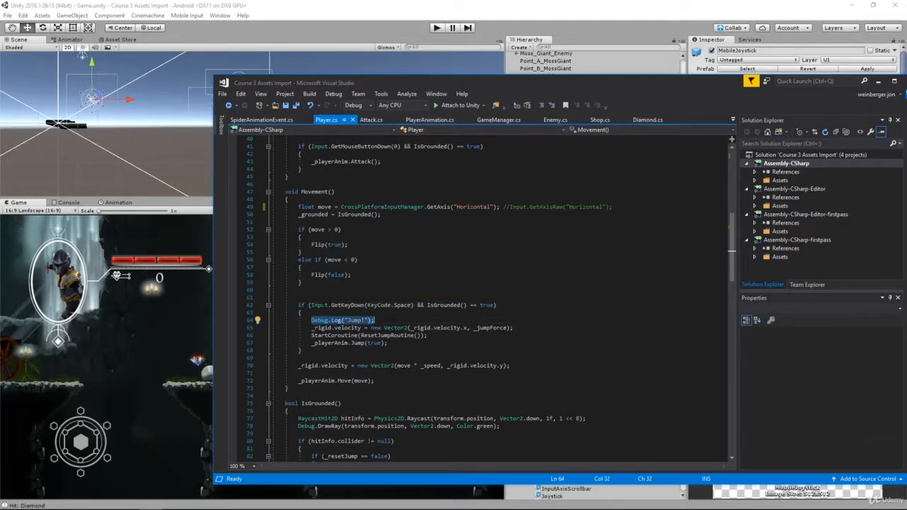
pyautogui.moveTo(499, 306); pyautogui.dragTo(202, 313)
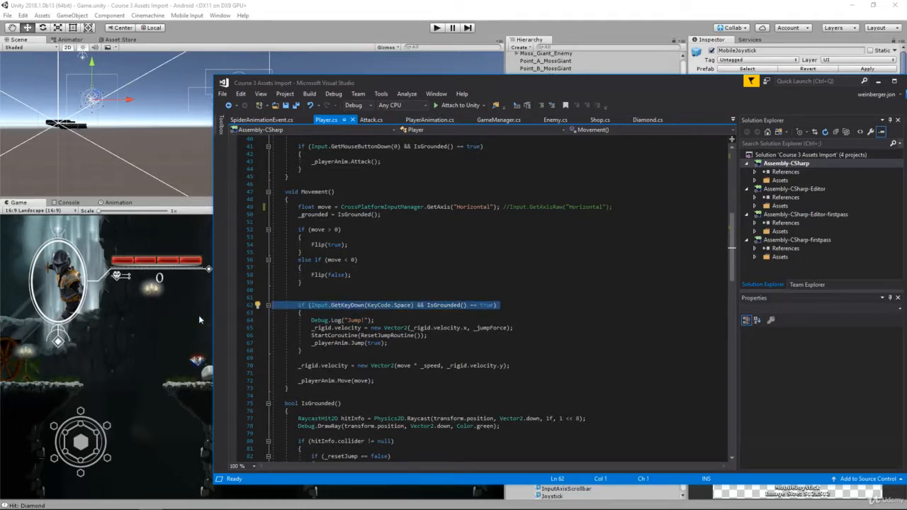
# - In Unity, set the Button Handler name of the B_Button object under MobileSingleStickControl to B_Button
pyautogui.click(198, 315)
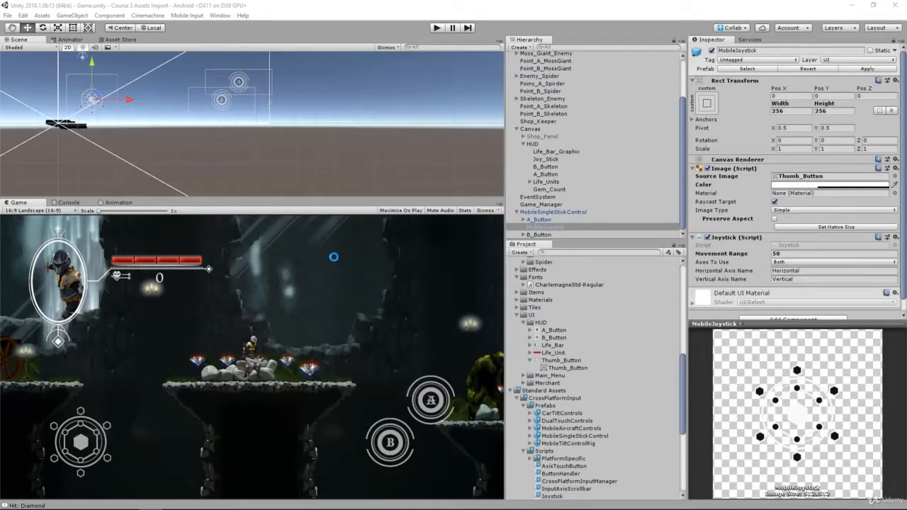
pyautogui.click(543, 221)
pyautogui.click(548, 228)
pyautogui.click(550, 234)
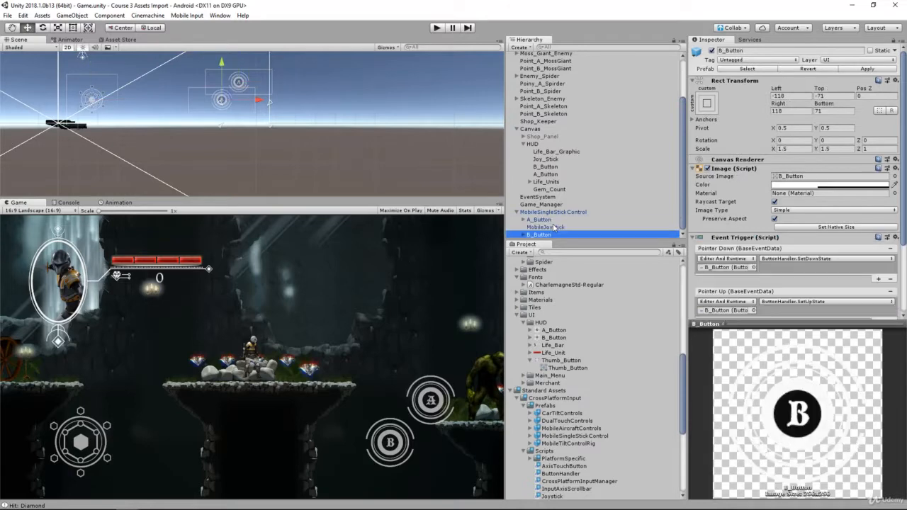
pyautogui.scroll(-3, 765, 185)
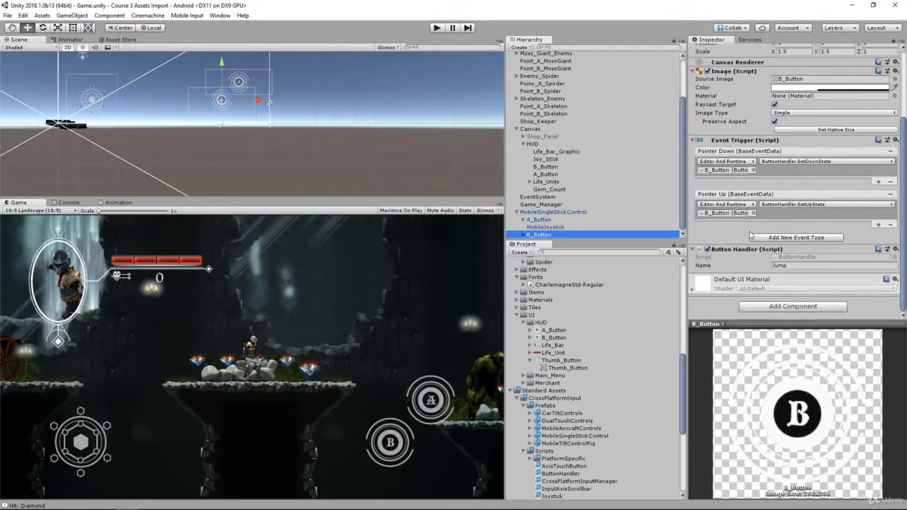
pyautogui.click(793, 268)
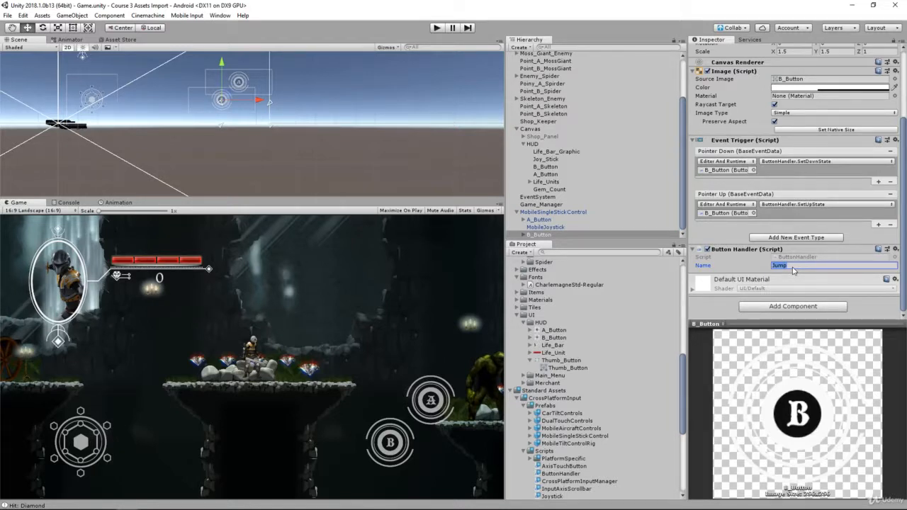
pyautogui.write('B_Button')
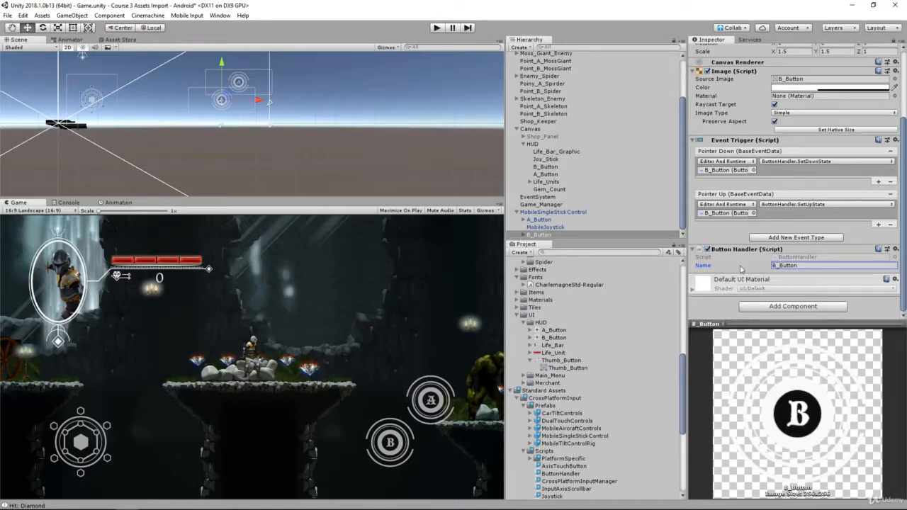
pyautogui.doubleClick(787, 266)
pyautogui.hotkey('alt', 'Tab')
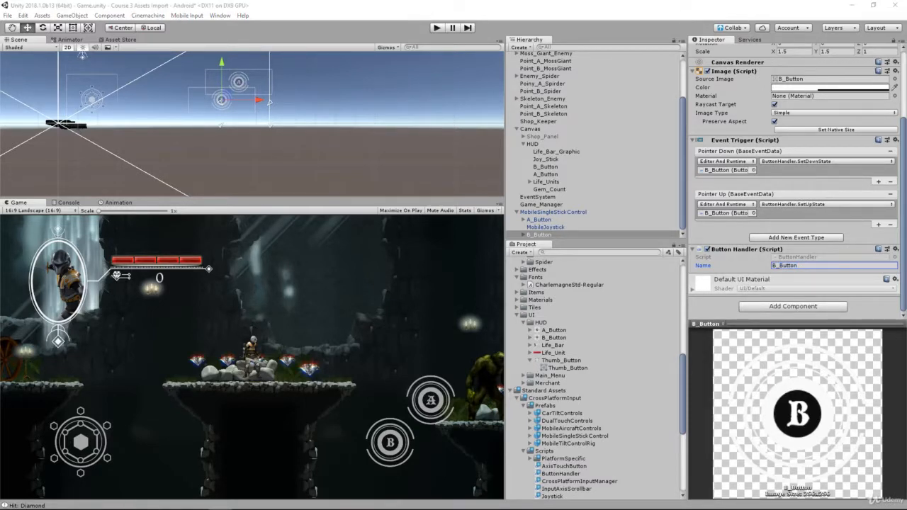
pyautogui.click(795, 263)
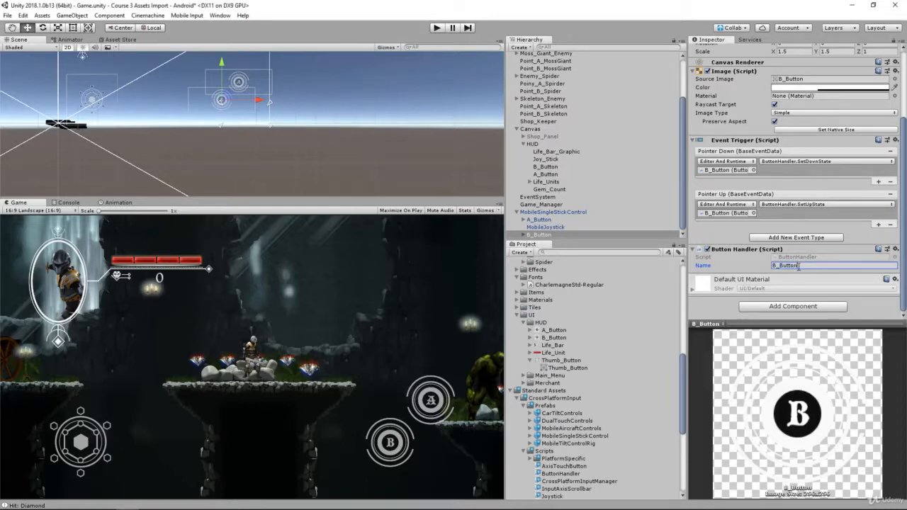
pyautogui.doubleClick(799, 265)
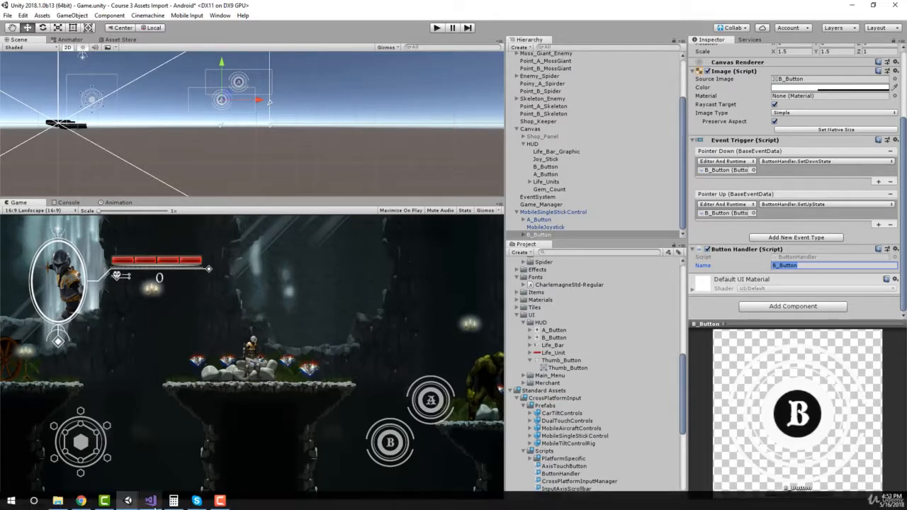
# - In Visual Studio, add || CrossPlatformInputManager.GetButtonDown("B_Button") after the Input.GetKeyDown(KeyCode.Space) check in the jump condition
pyautogui.click(151, 501)
pyautogui.click(392, 306)
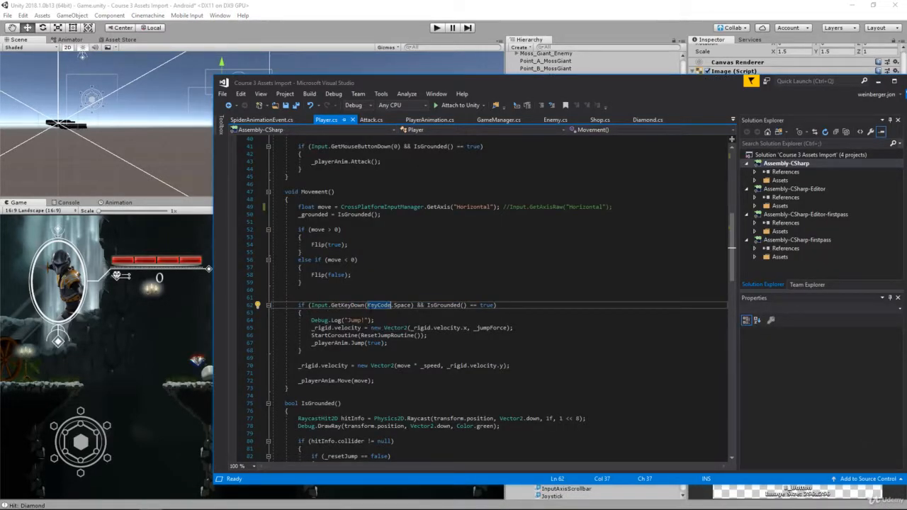
pyautogui.click(414, 306)
pyautogui.write('|| ')
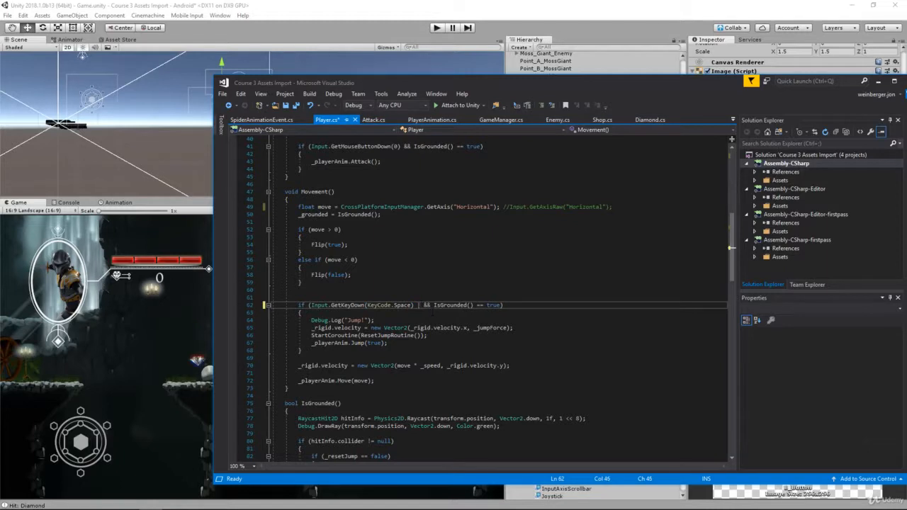
pyautogui.write('CrossPlatformInputManager')
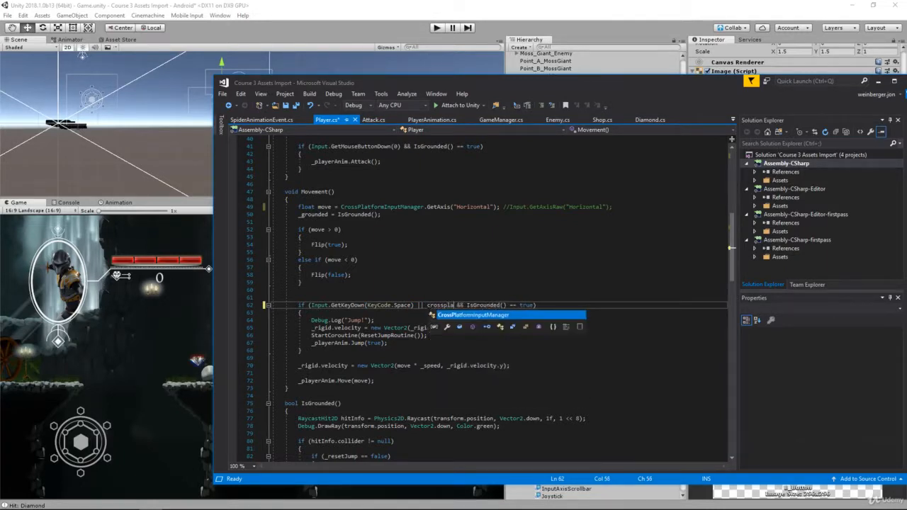
pyautogui.write('.')
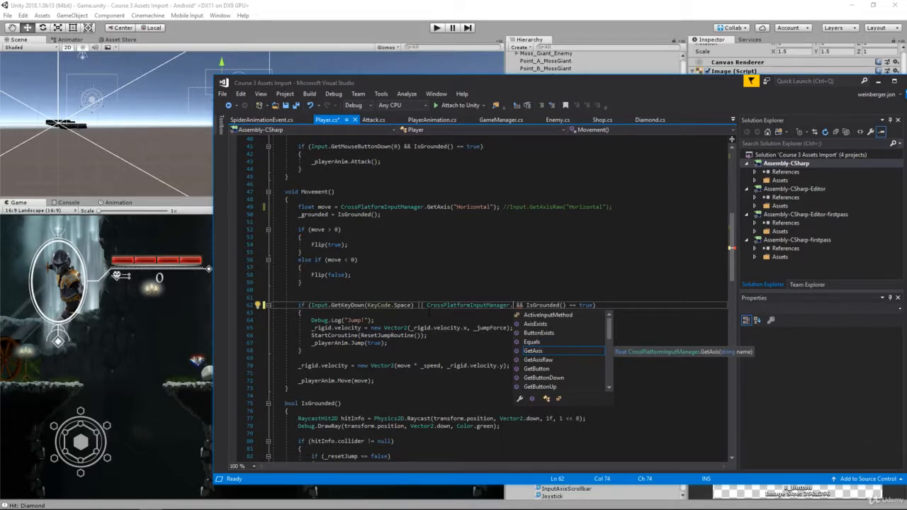
pyautogui.write('getbutt')
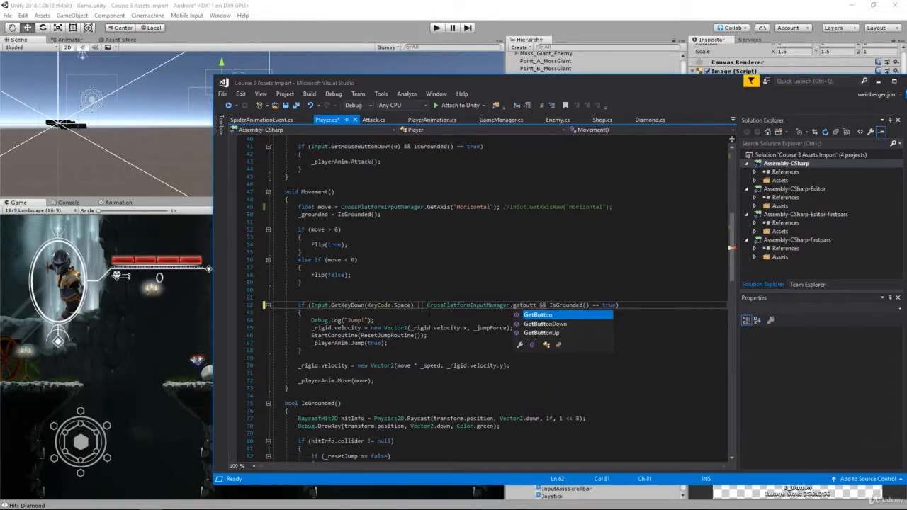
pyautogui.press('Down')
pyautogui.press('Tab')
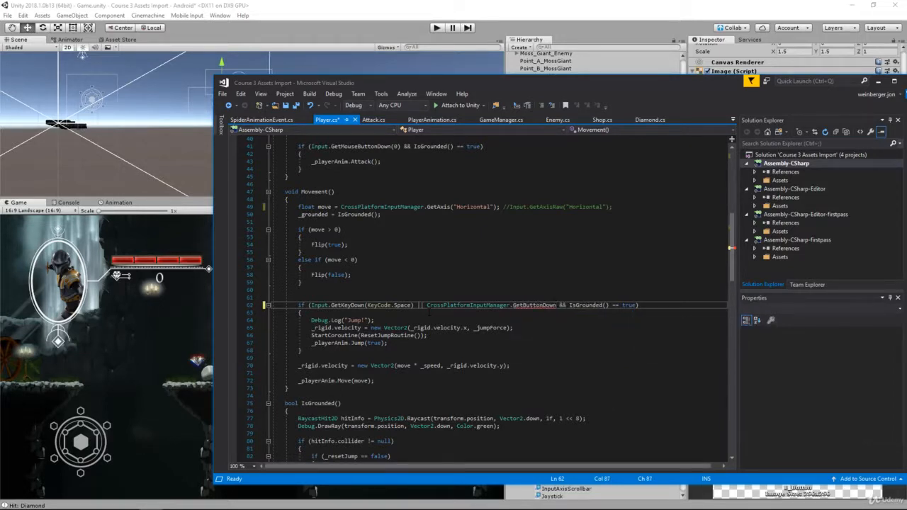
pyautogui.write('(')
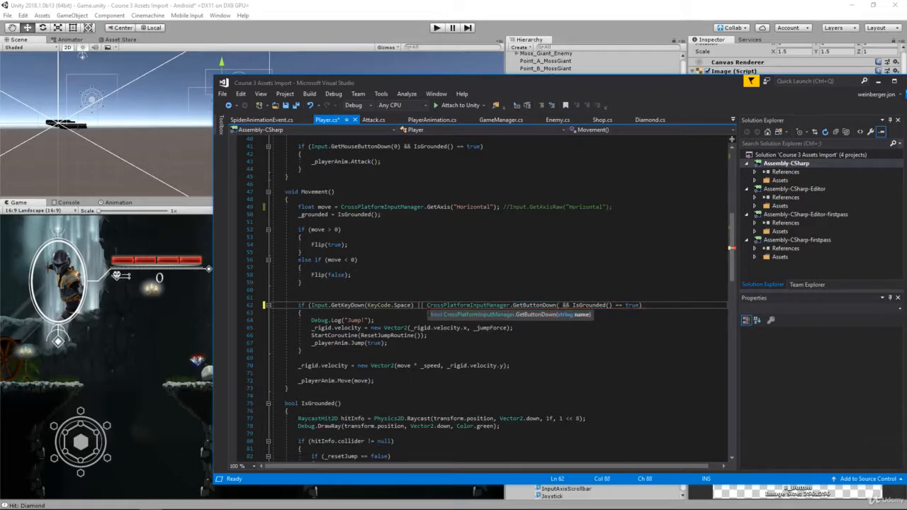
pyautogui.write('"B_Button')
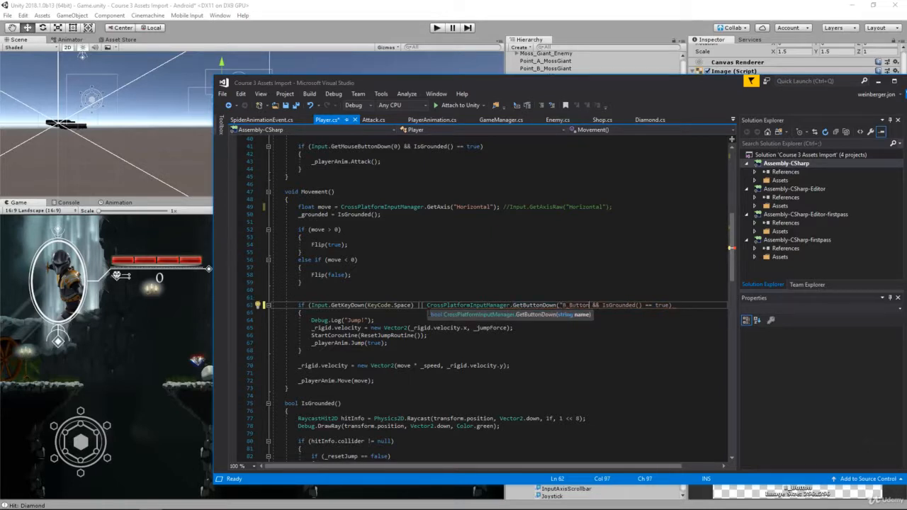
pyautogui.write('")')
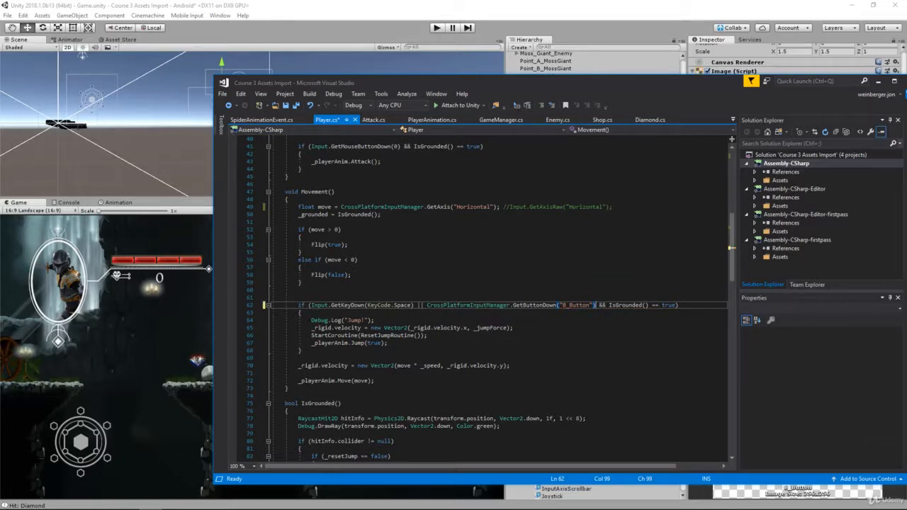
# - Enclose the space-key and B_Button checks in their own parentheses before && IsGrounded() == true, save the script and return to Unity
pyautogui.click(338, 305)
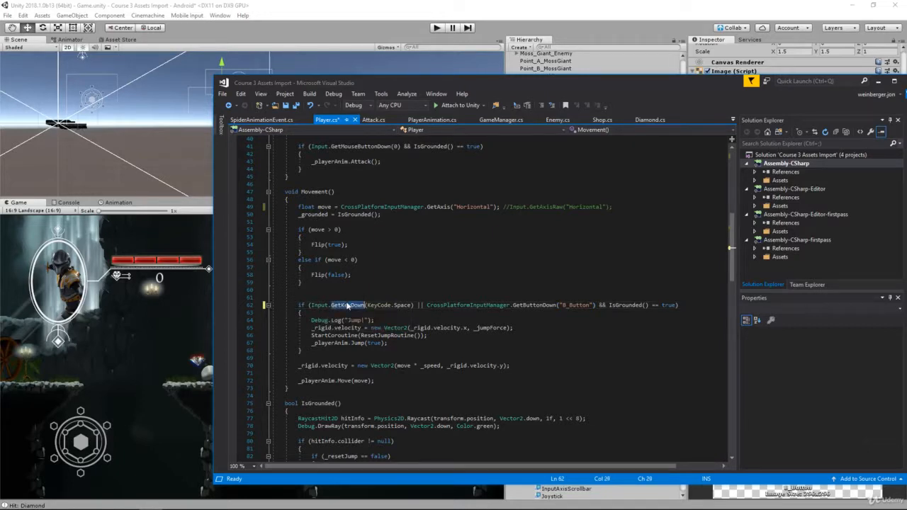
pyautogui.tripleClick(476, 306)
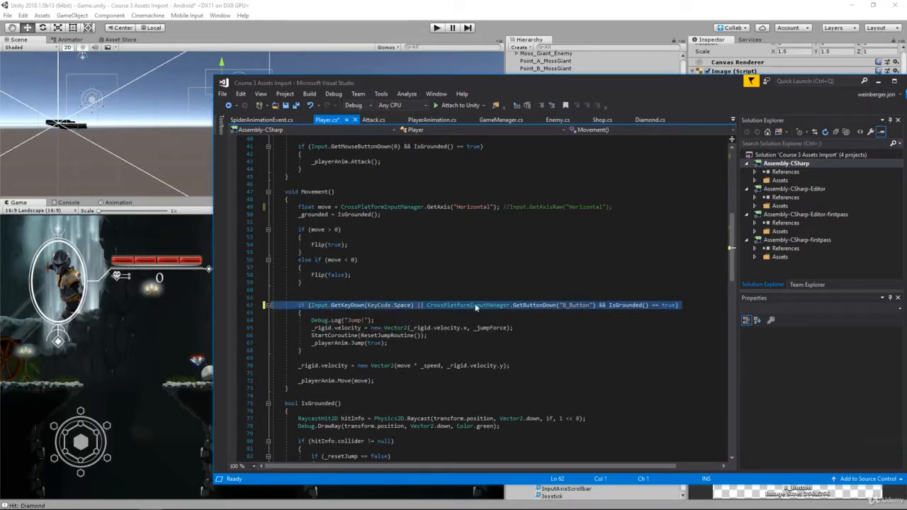
pyautogui.click(610, 305)
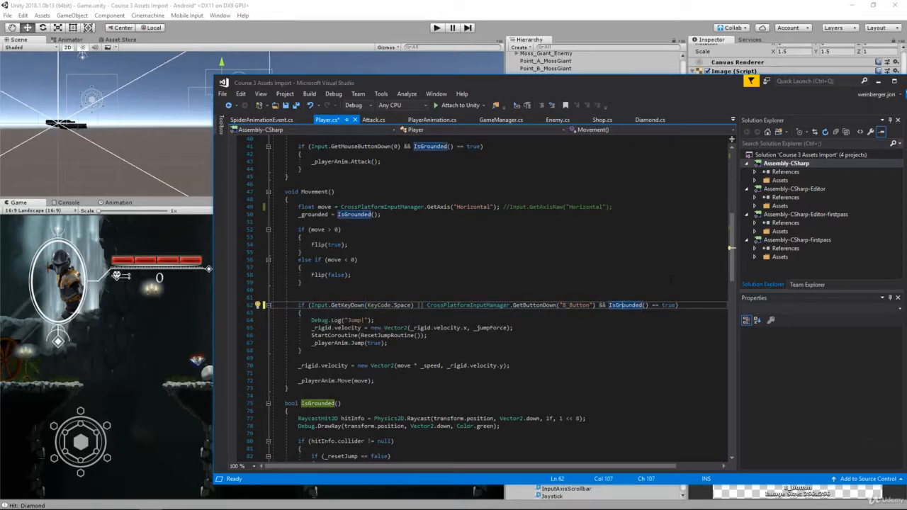
pyautogui.click(580, 306)
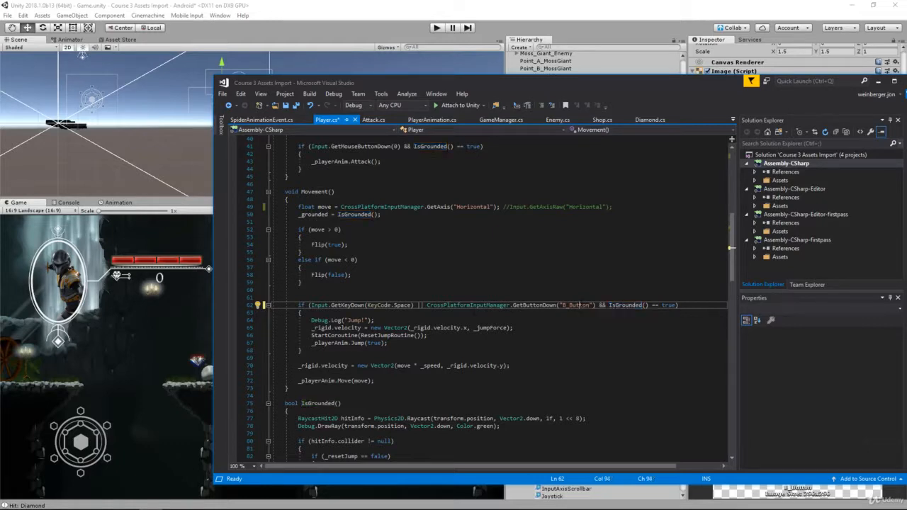
pyautogui.click(594, 305)
pyautogui.write(')')
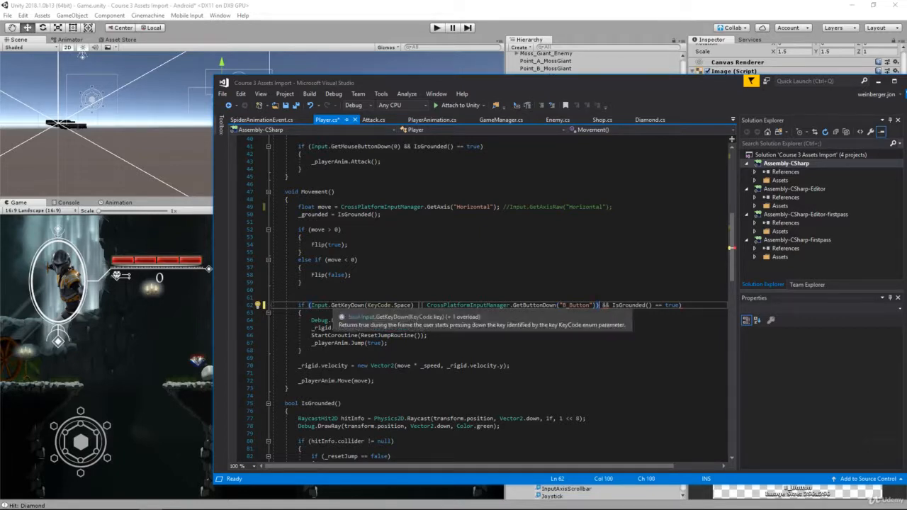
pyautogui.click(314, 306)
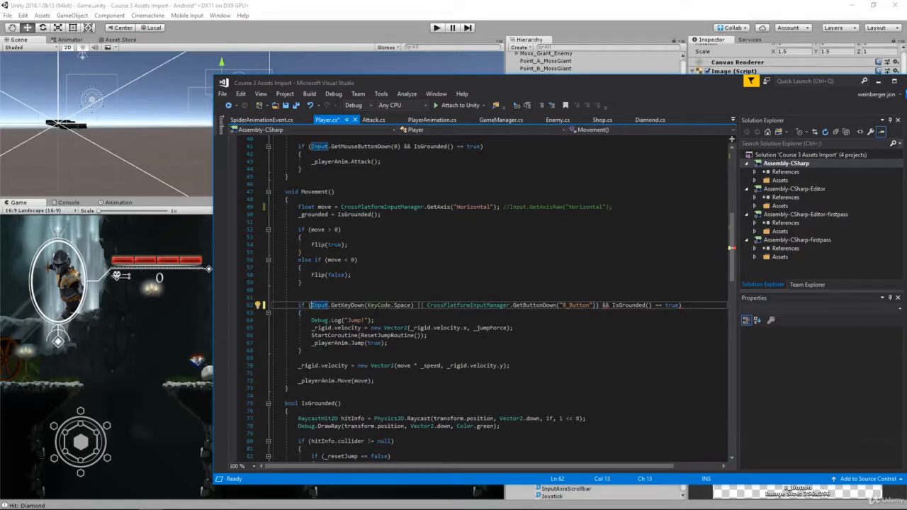
pyautogui.write('(')
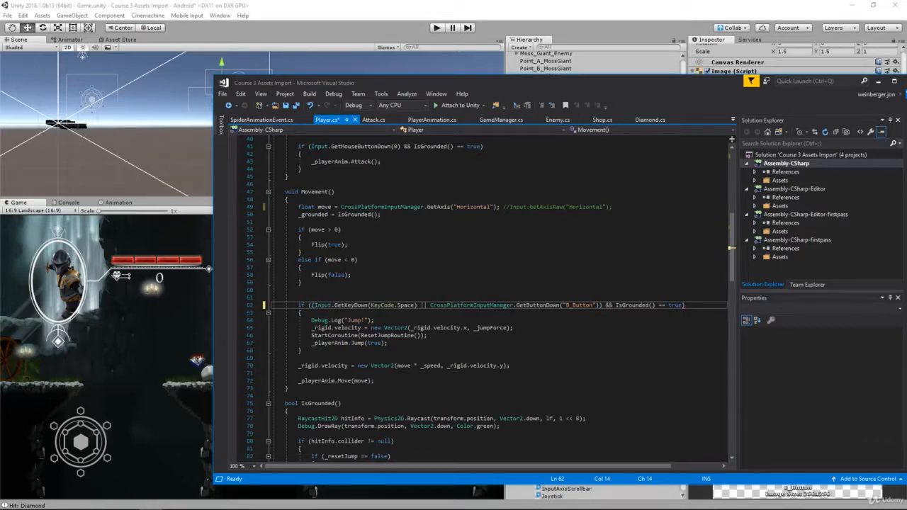
pyautogui.click(605, 306)
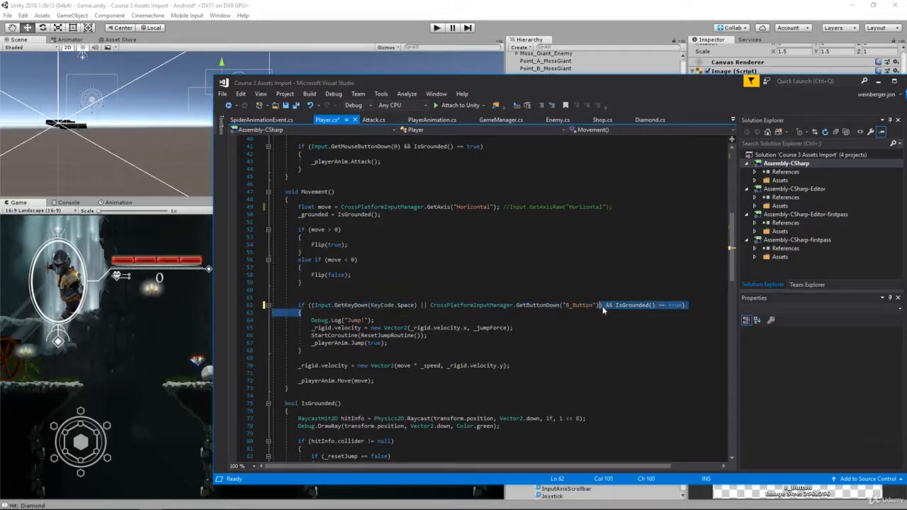
pyautogui.moveTo(615, 306); pyautogui.dragTo(684, 307)
pyautogui.click(559, 314)
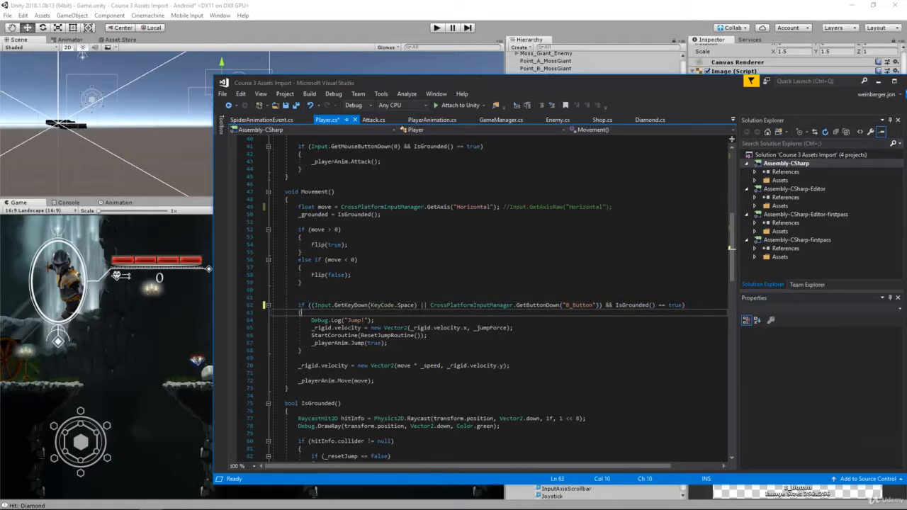
pyautogui.hotkey('ctrl', 's')
pyautogui.click(180, 320)
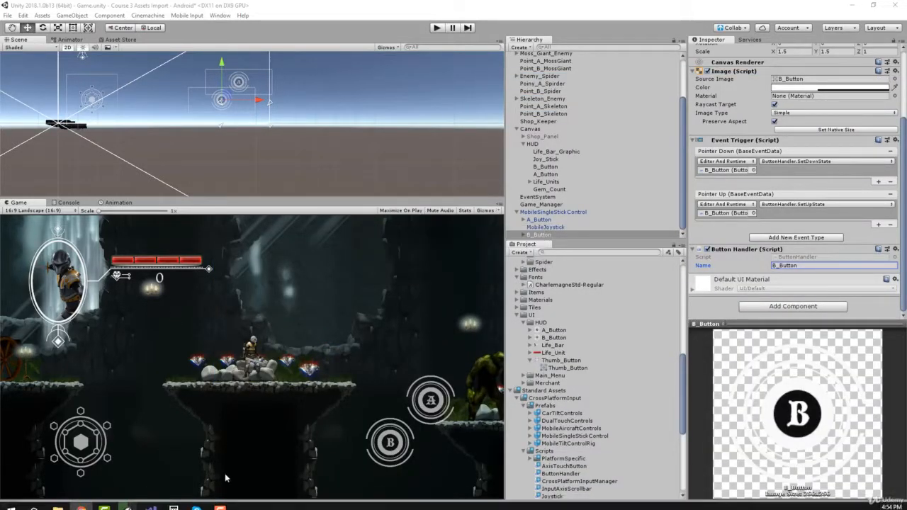
# - Switch to Visual Studio and search Player.cs for getmouse to locate the mouse-button attack condition in Update
pyautogui.click(150, 501)
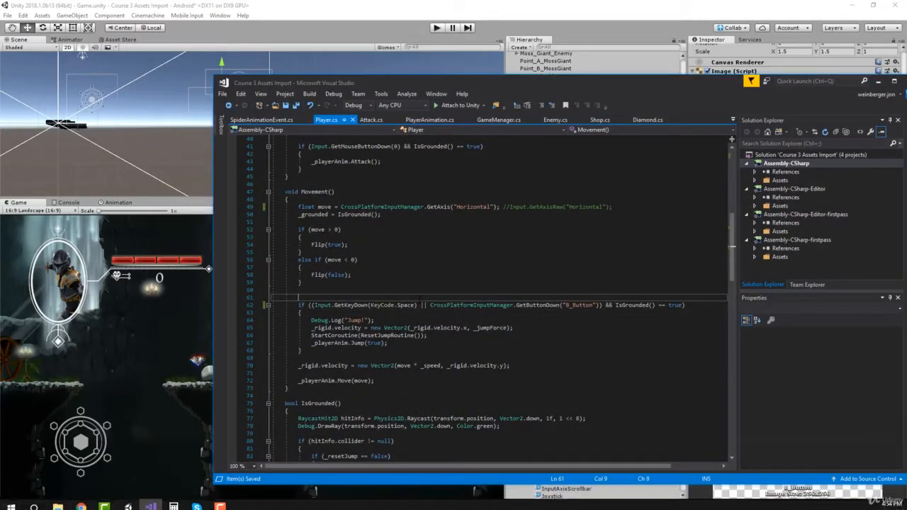
pyautogui.scroll(-1, 499, 299)
pyautogui.scroll(-8, 424, 304)
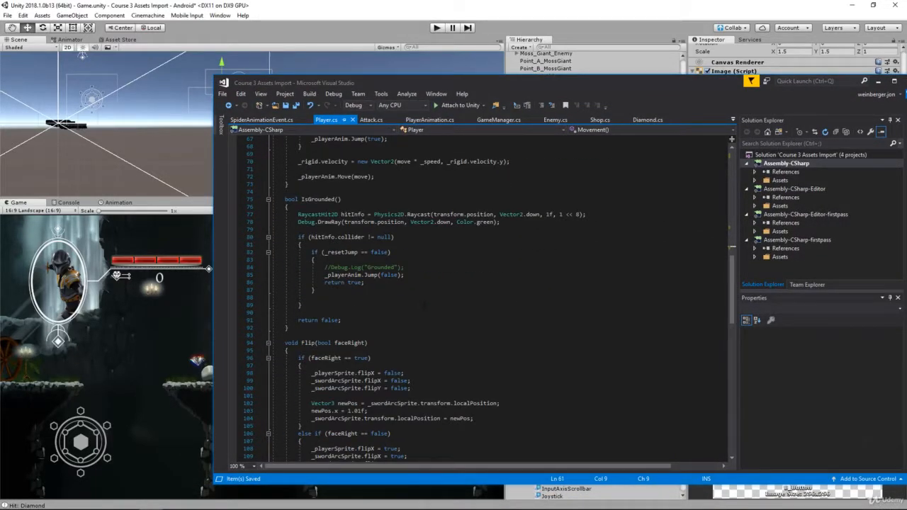
pyautogui.hotkey('ctrl', 'f')
pyautogui.write('getmousebu')
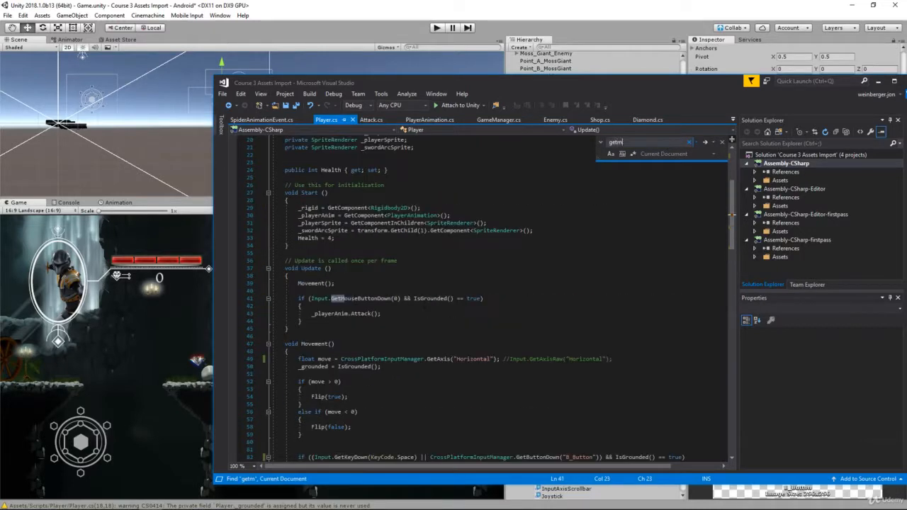
pyautogui.press('BackSpace')
pyautogui.press('BackSpace')
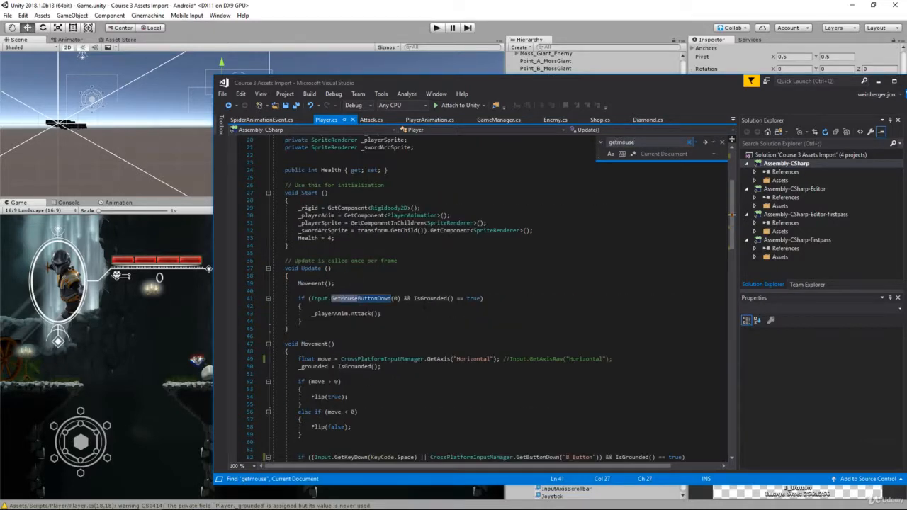
pyautogui.press('Escape')
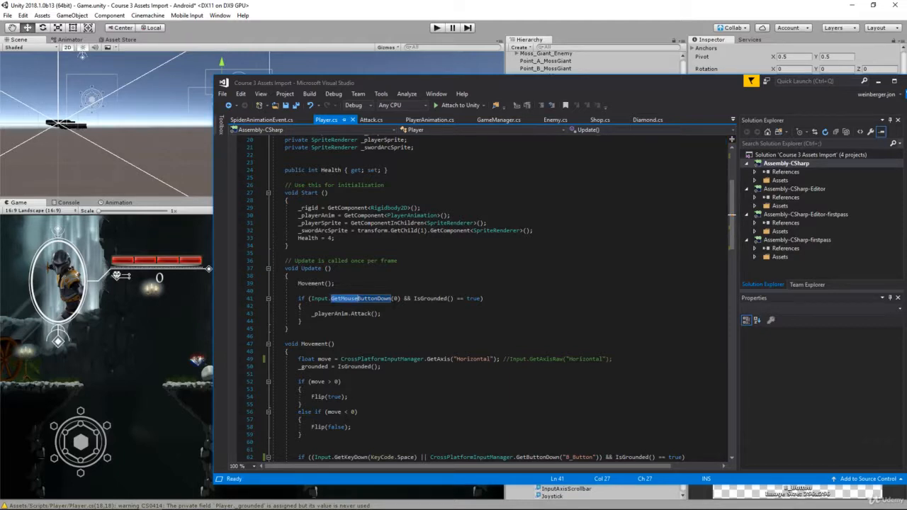
pyautogui.click(401, 300)
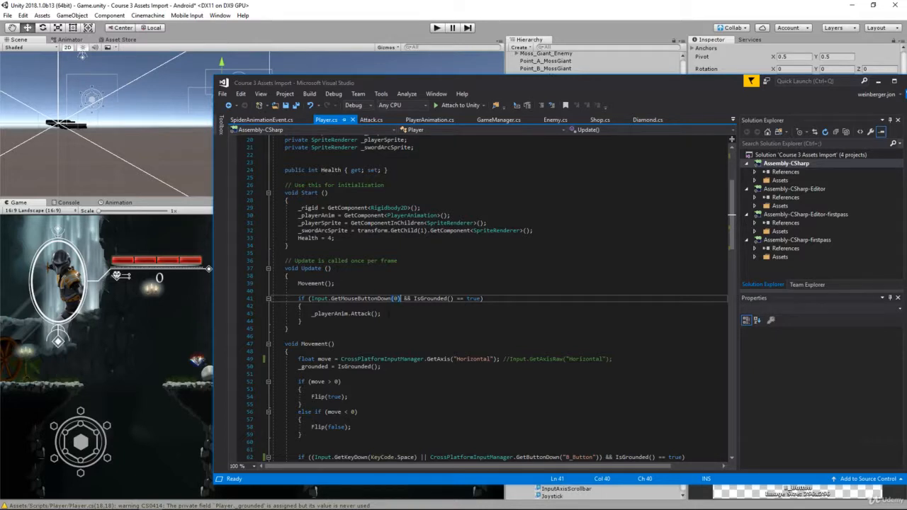
pyautogui.moveTo(388, 314); pyautogui.dragTo(312, 314)
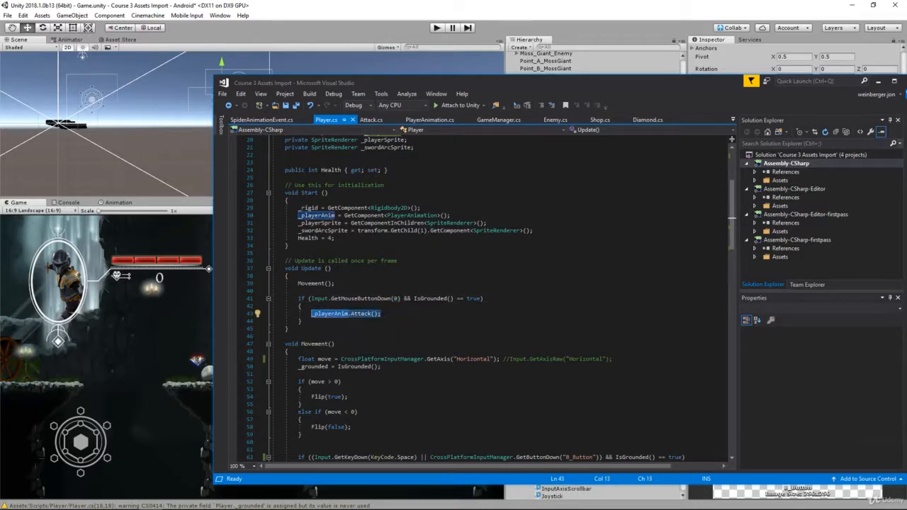
# - Replace Input.GetMouseButtonDown(0) in the attack condition with CrossPlatformInputManager.GetButtonDown("A_Button") and save the script
pyautogui.click(402, 298)
pyautogui.moveTo(401, 299); pyautogui.dragTo(310, 298)
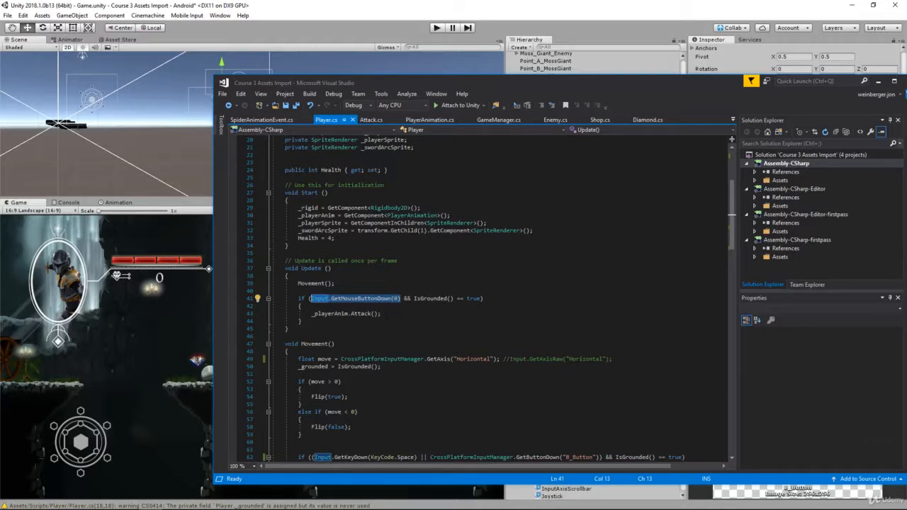
pyautogui.write('cross')
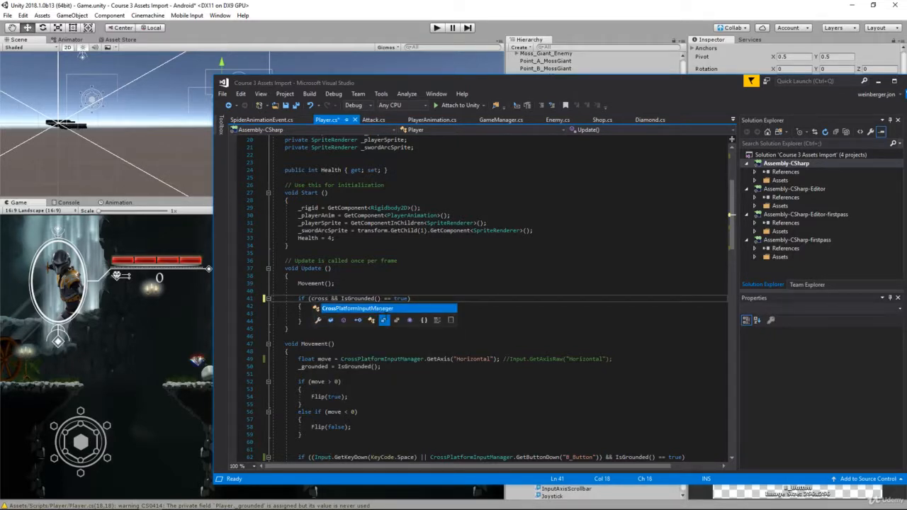
pyautogui.press('Tab')
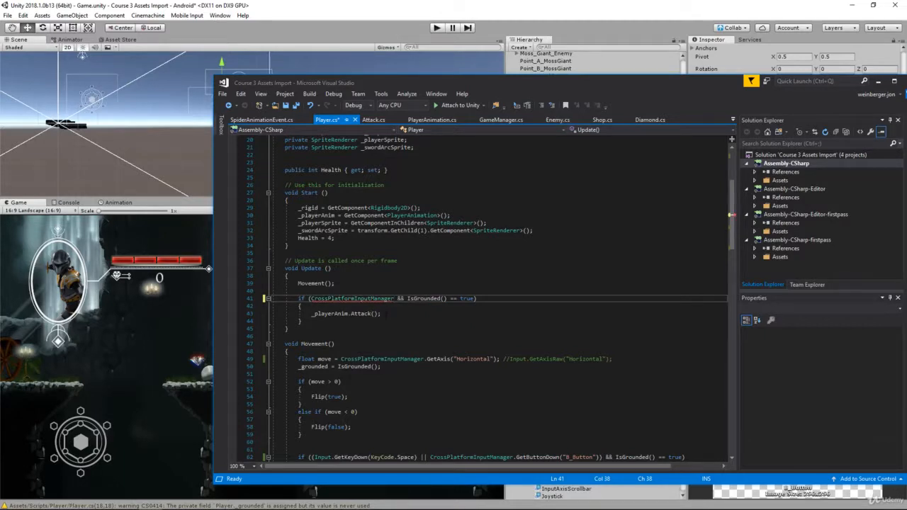
pyautogui.write('.getbut')
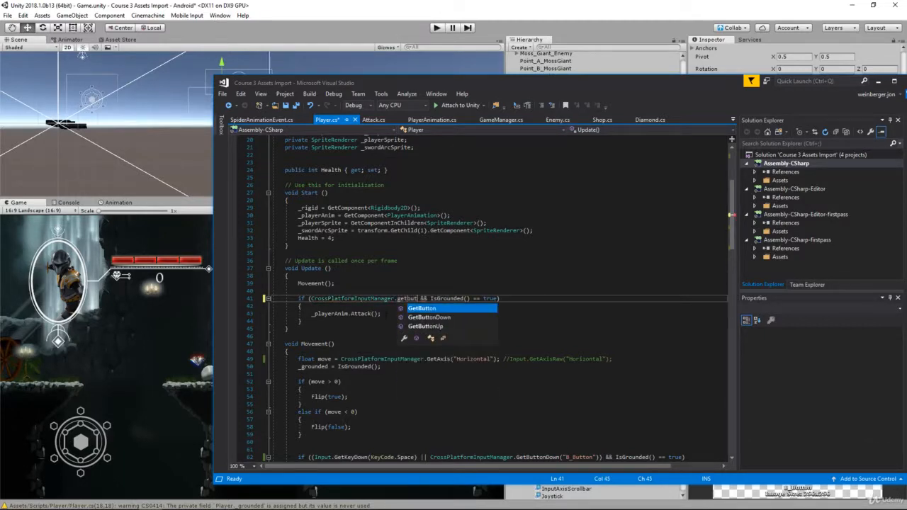
pyautogui.press('Down')
pyautogui.press('Tab')
pyautogui.write('(')
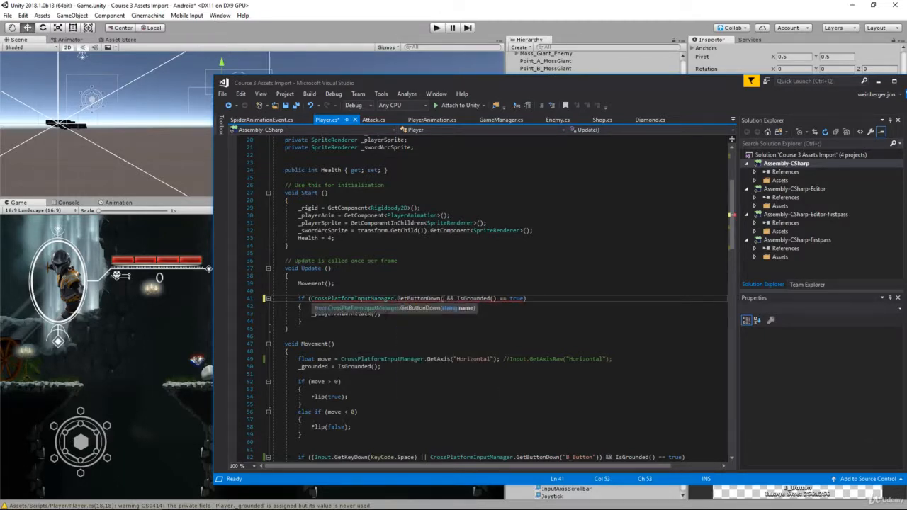
pyautogui.write('"')
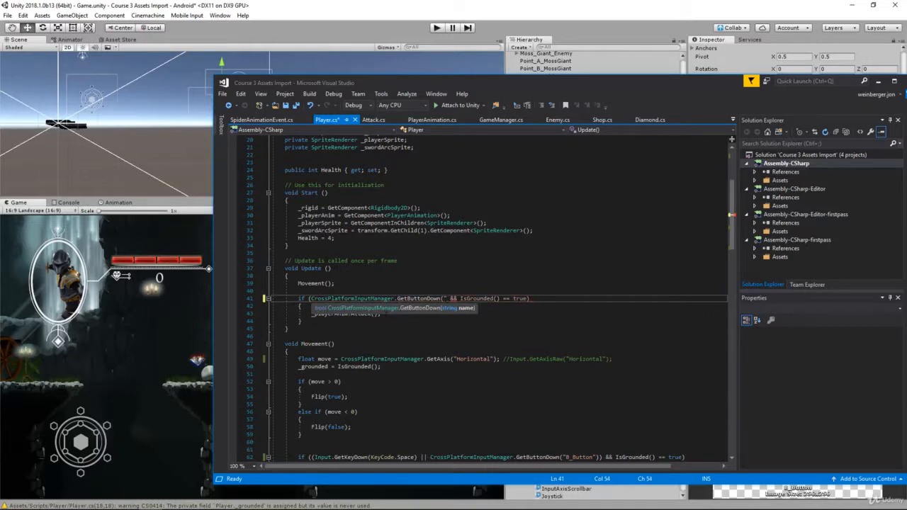
pyautogui.write('A_Button")')
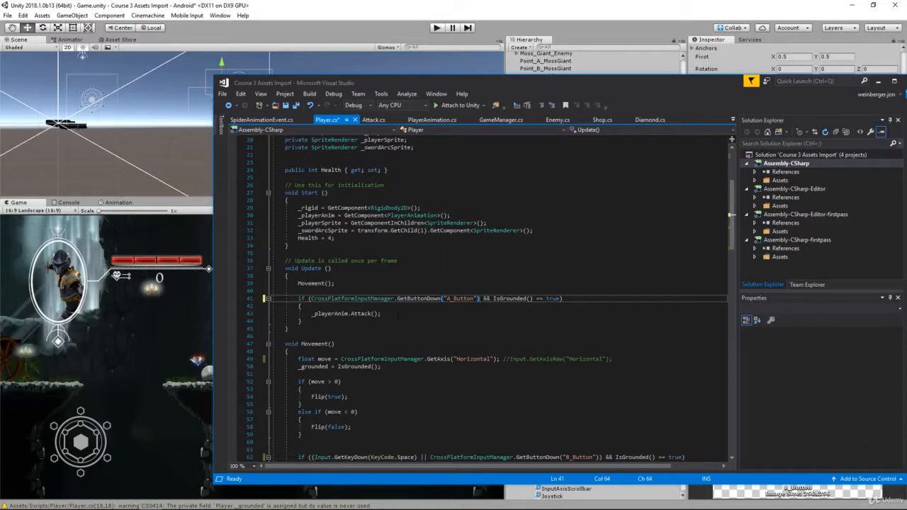
pyautogui.hotkey('ctrl', 's')
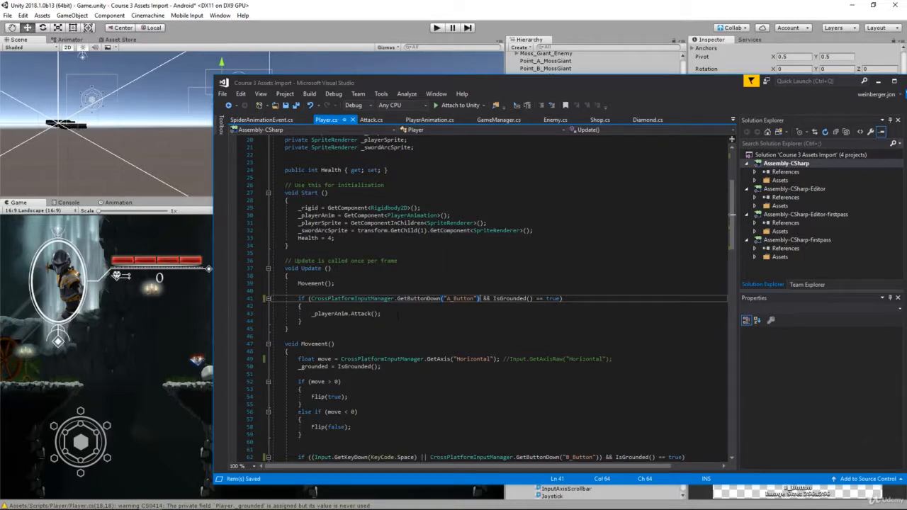
# - Go to the definition of Attack in PlayerAnimation.cs and examine the animation triggers it sets
pyautogui.doubleClick(368, 316)
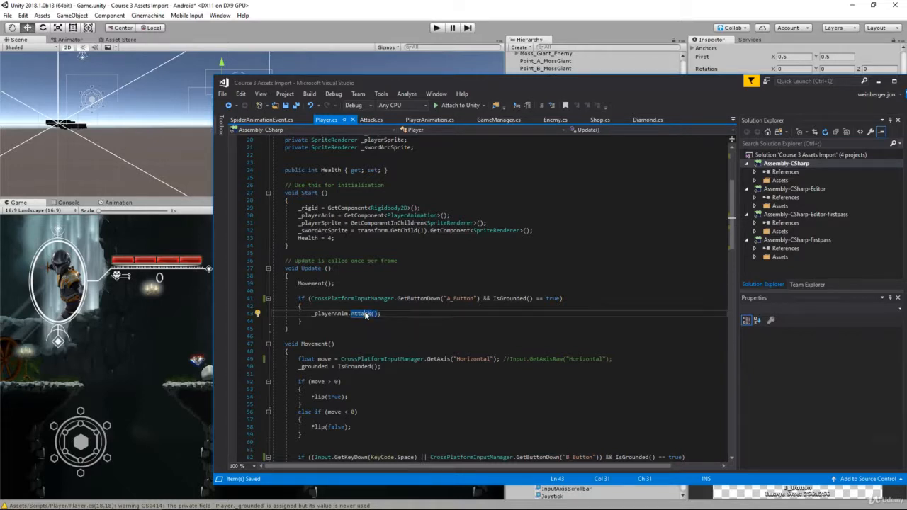
pyautogui.press('F12')
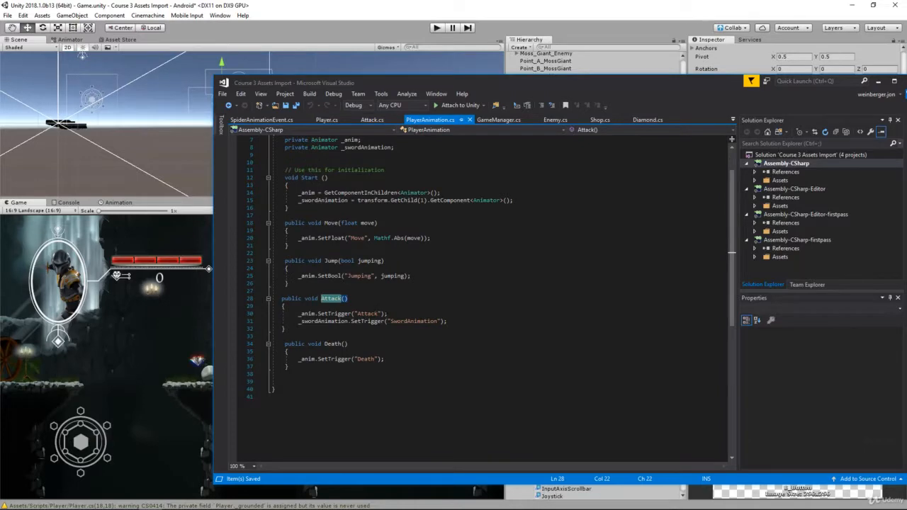
pyautogui.click(384, 314)
pyautogui.click(387, 323)
pyautogui.doubleClick(410, 323)
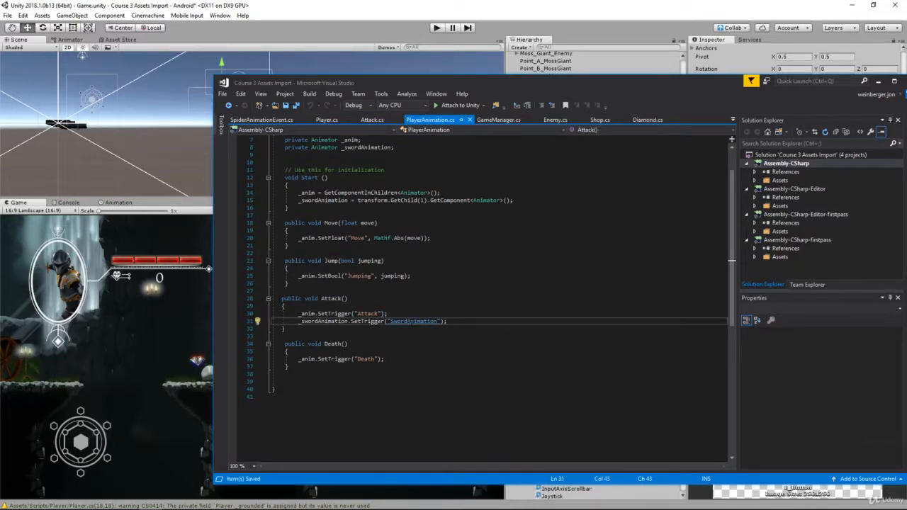
pyautogui.click(411, 322)
# - In Unity, set the Button Handler name of the A_Button object under MobileSingleStickControl to A_Button and save the scene
pyautogui.click(197, 312)
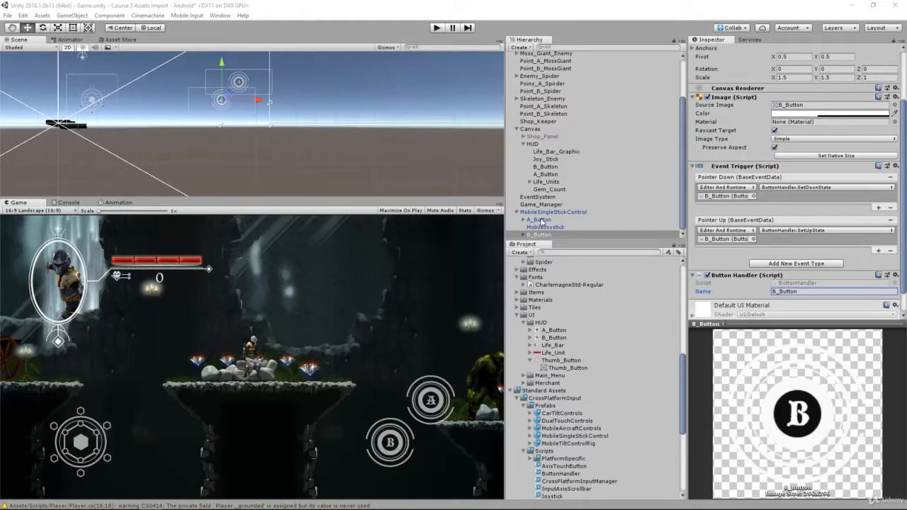
pyautogui.click(547, 221)
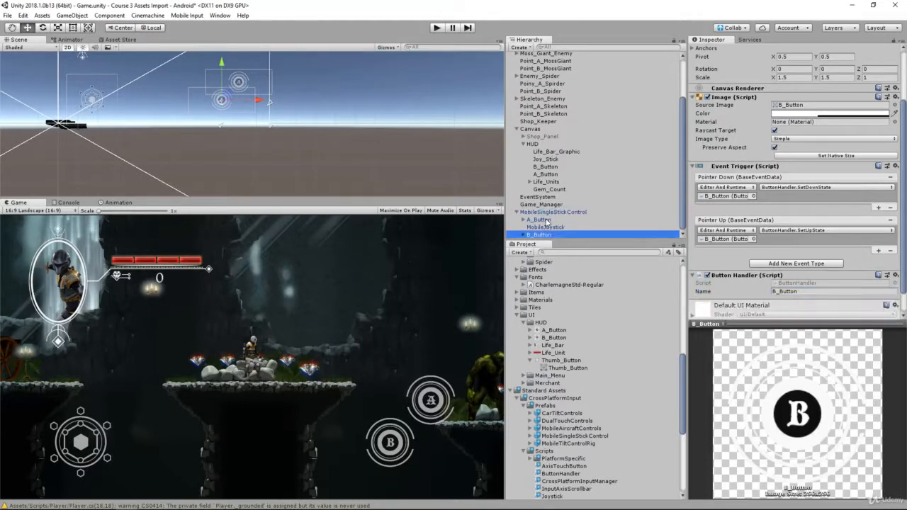
pyautogui.click(546, 221)
pyautogui.click(791, 292)
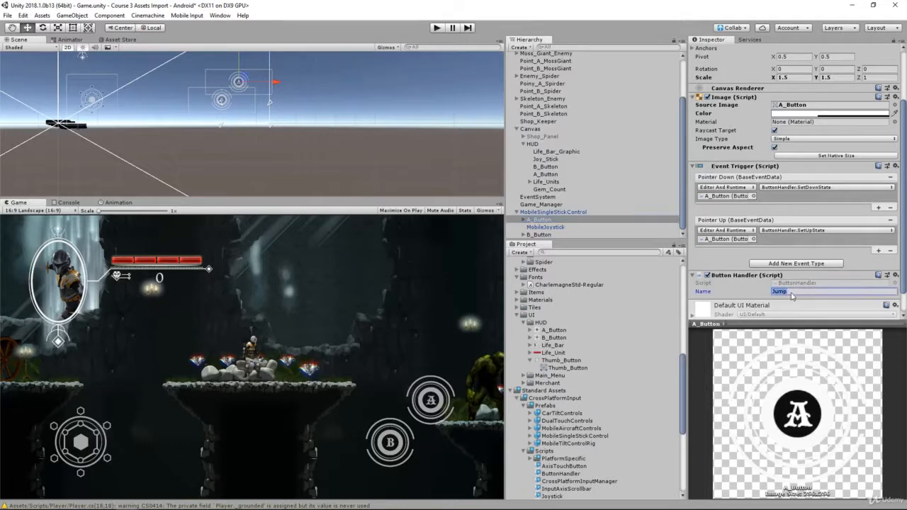
pyautogui.write('A_Button')
pyautogui.hotkey('ctrl', 's')
# - Run the game, test the on-screen joystick and buttons for moving, jumping and attacking, and stop play mode
pyautogui.click(438, 28)
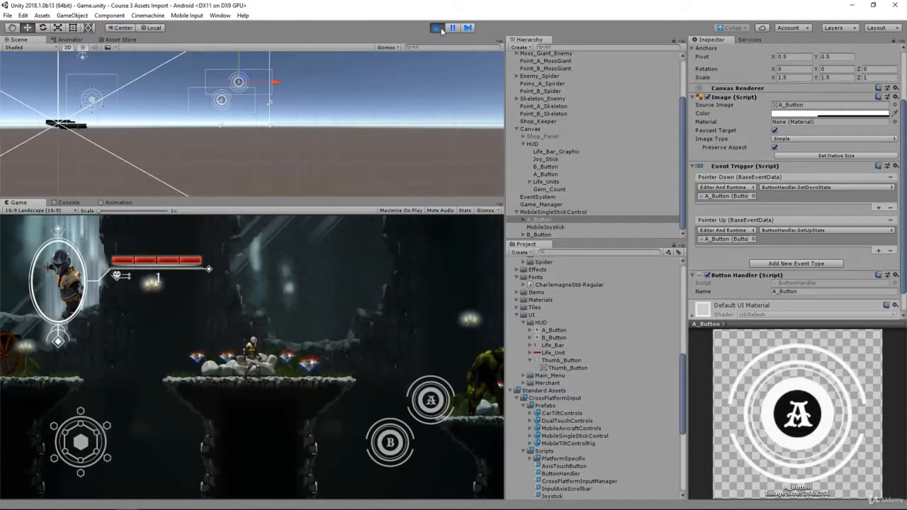
pyautogui.moveTo(93, 447)
pyautogui.mouseDown()
pyautogui.moveTo(108, 436)
pyautogui.moveTo(6, 429)
pyautogui.moveTo(142, 473)
pyautogui.mouseUp()
pyautogui.click(431, 401)
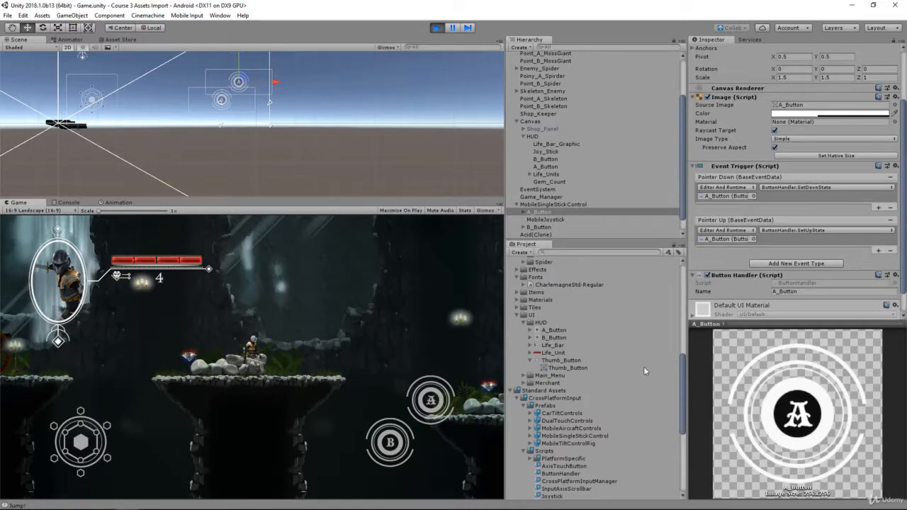
pyautogui.hotkey('ctrl', 'p')
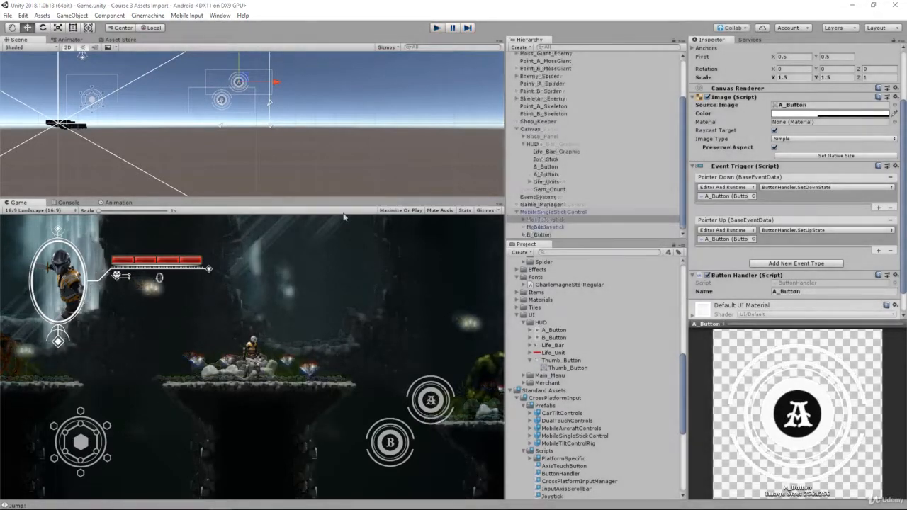
# - Build the Game scene for Android as Demo.apk in the project folder, using the highest installed SDK platform
pyautogui.click(8, 16)
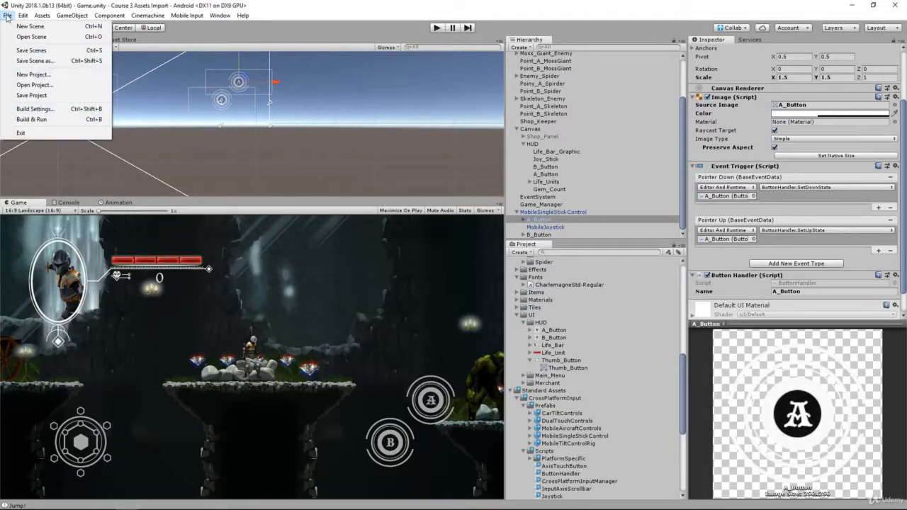
pyautogui.click(35, 108)
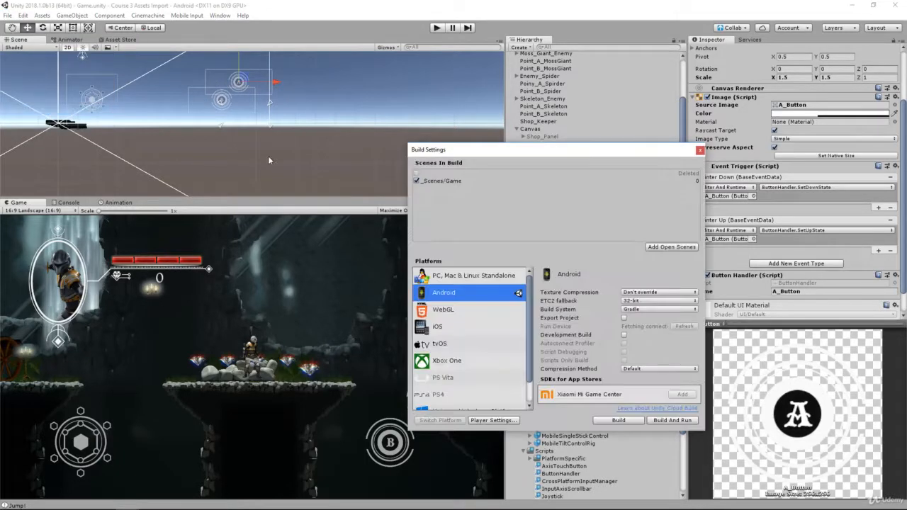
pyautogui.click(619, 421)
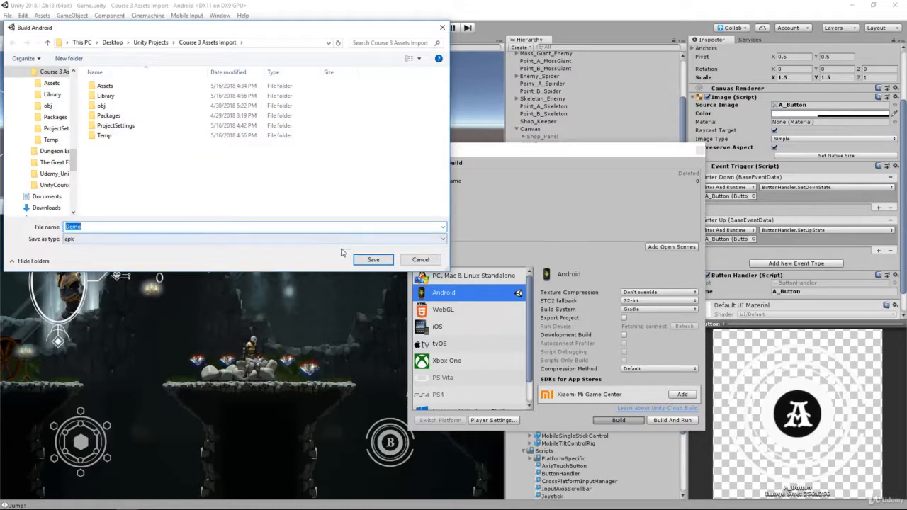
pyautogui.click(369, 261)
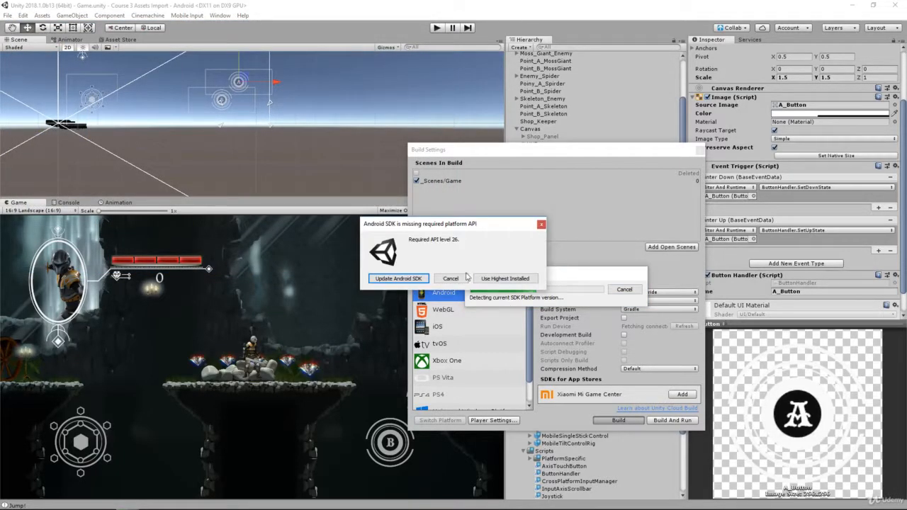
pyautogui.click(496, 279)
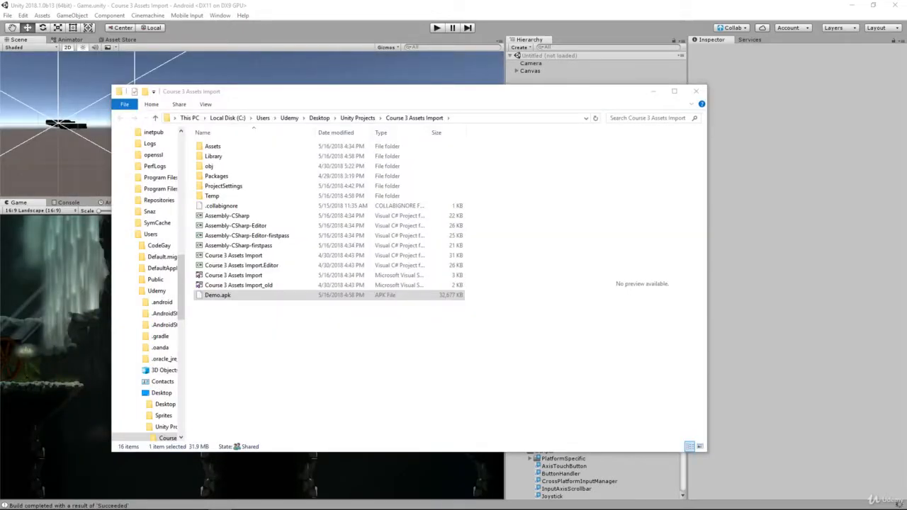
# - Move the built Demo.apk to Dropbox and close the folder windows and the build settings
pyautogui.rightClick(243, 298)
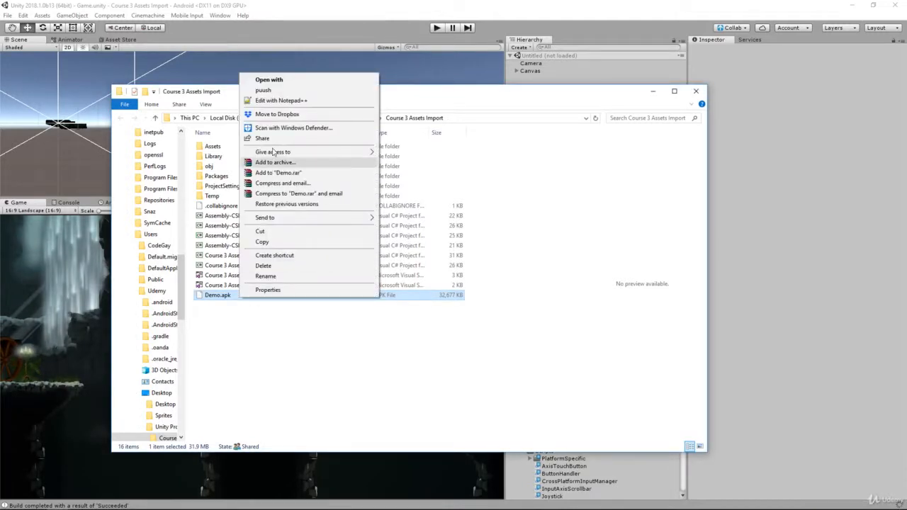
pyautogui.click(277, 114)
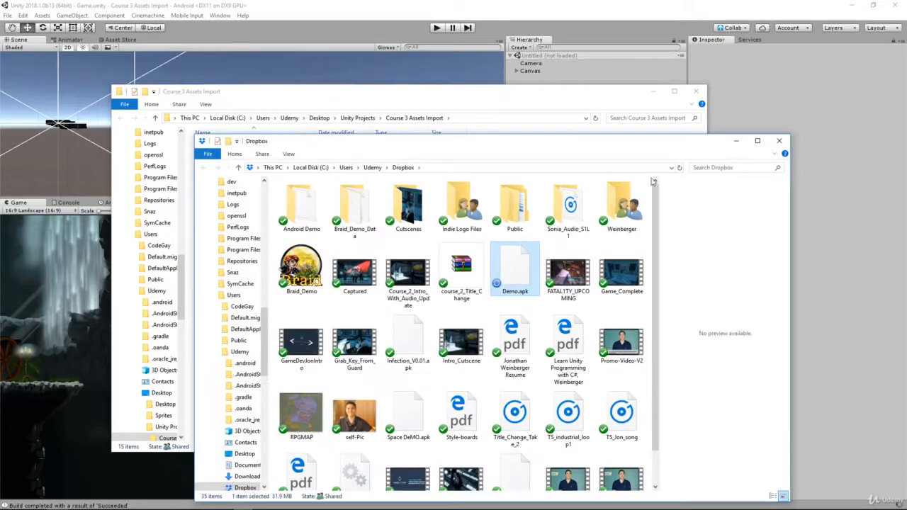
pyautogui.click(775, 144)
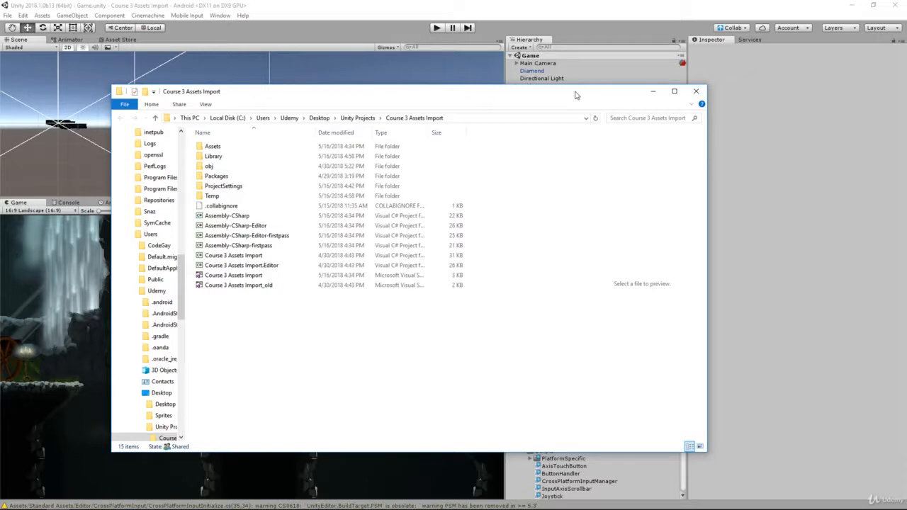
pyautogui.click(696, 91)
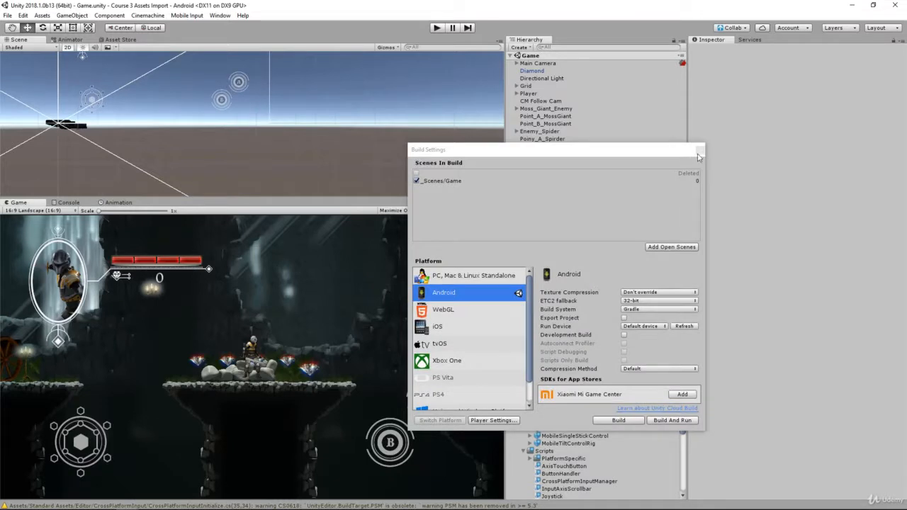
pyautogui.click(700, 151)
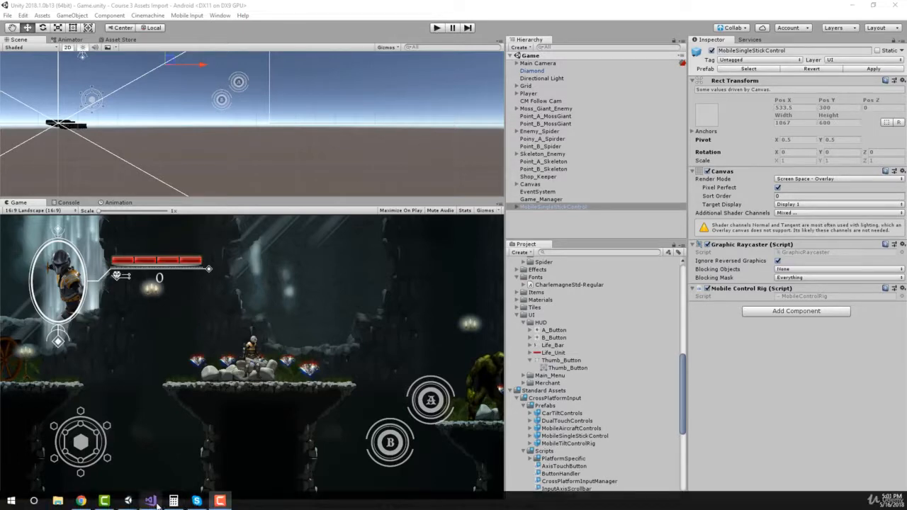
# - In Visual Studio, review the A_Button attack condition and the horizontal movement line in Player.cs
pyautogui.click(150, 501)
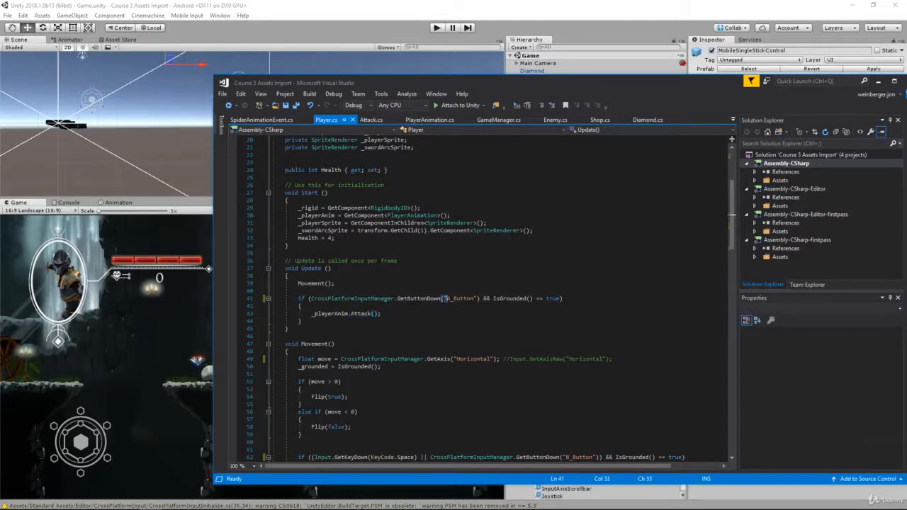
pyautogui.tripleClick(447, 300)
pyautogui.doubleClick(370, 314)
pyautogui.click(411, 313)
pyautogui.hotkey('ctrl', 's')
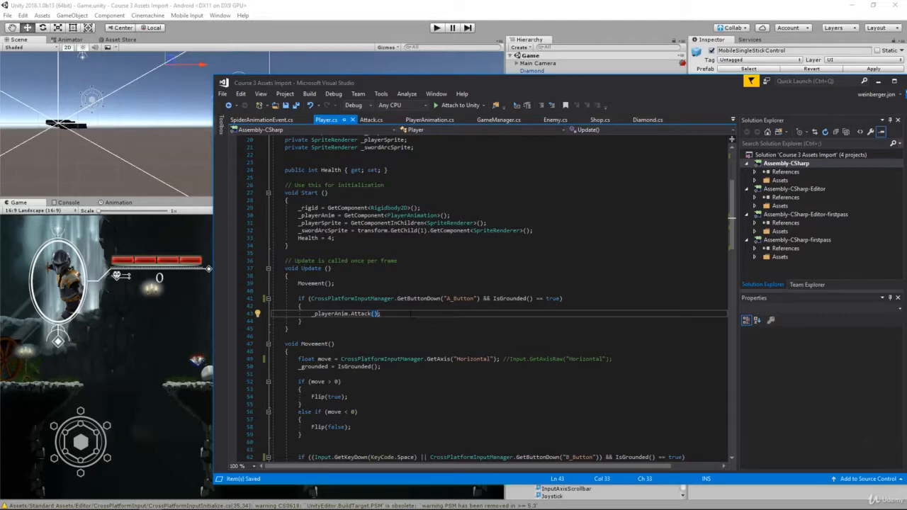
pyautogui.scroll(-2, 425, 313)
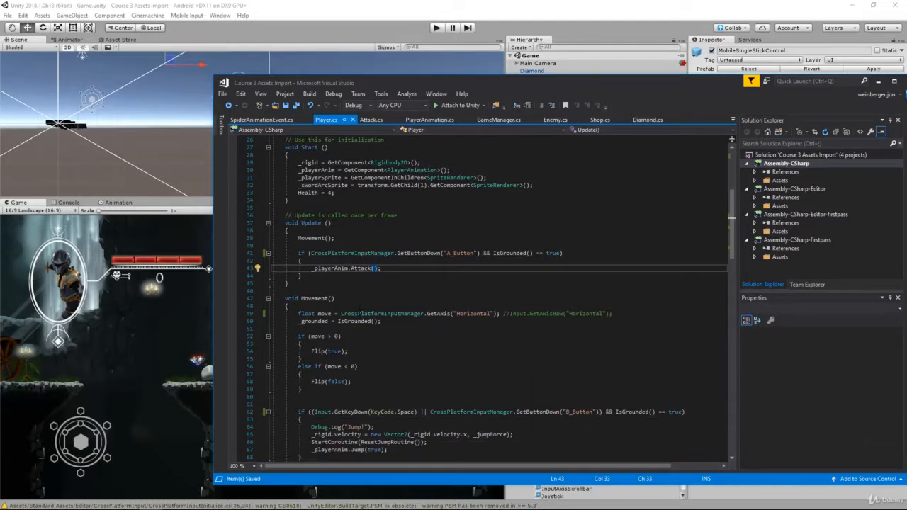
pyautogui.tripleClick(361, 314)
pyautogui.scroll(-3, 388, 316)
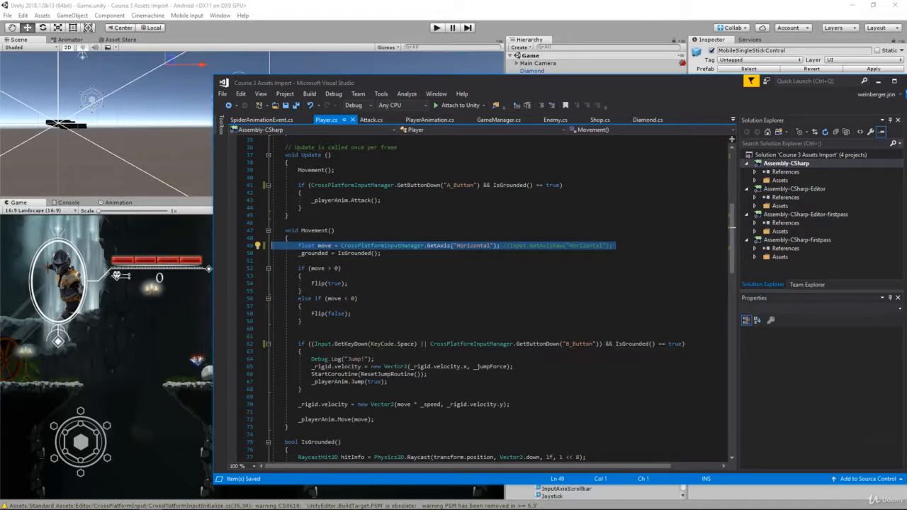
# - Remove the Space key check from the jump condition in Movement() so only B_Button triggers it, fix the parentheses, and save Player.cs
pyautogui.moveTo(427, 343); pyautogui.dragTo(312, 343)
pyautogui.press('BackSpace')
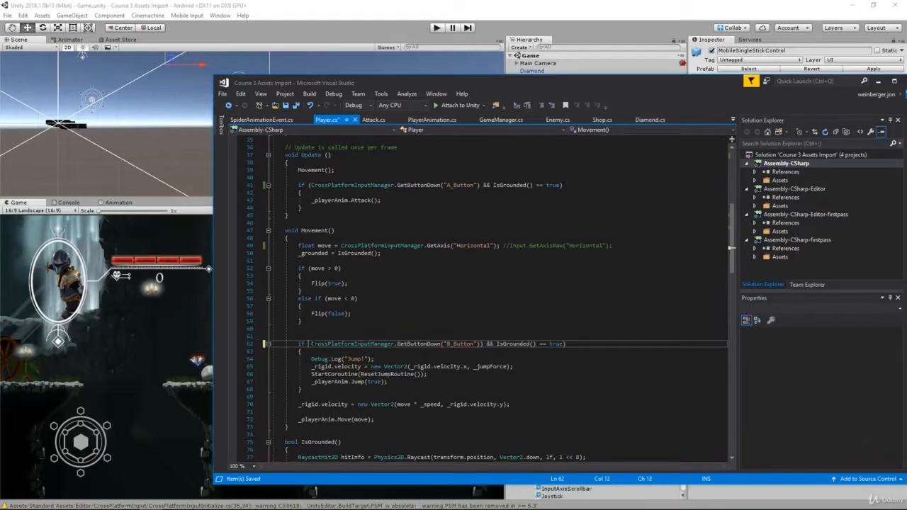
pyautogui.write('(')
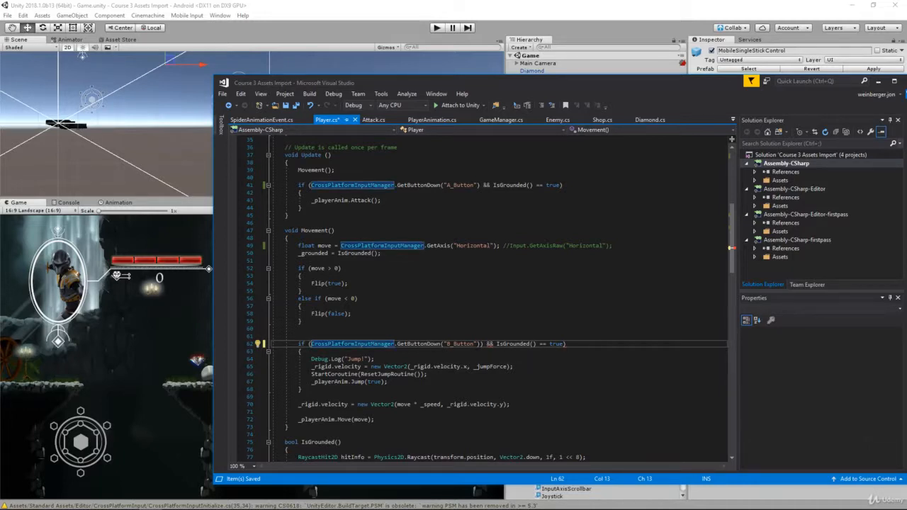
pyautogui.click(484, 344)
pyautogui.press('BackSpace')
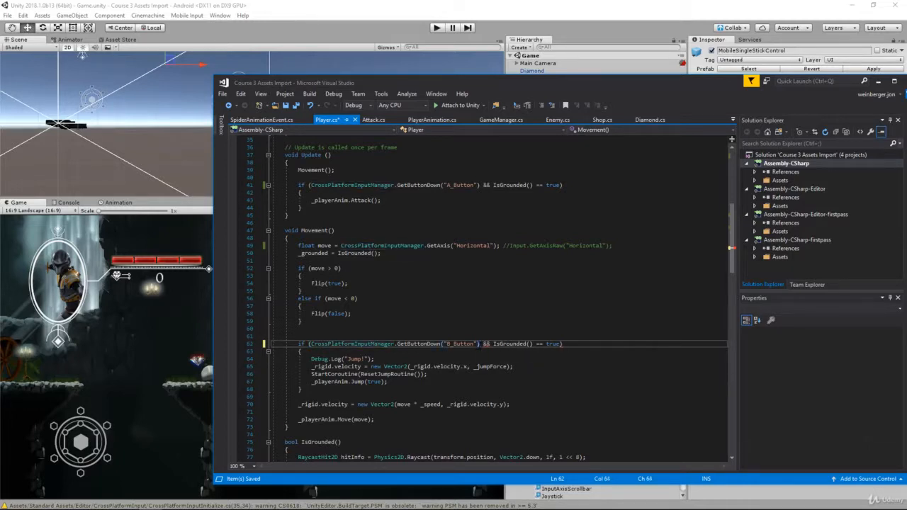
pyautogui.hotkey('ctrl', 's')
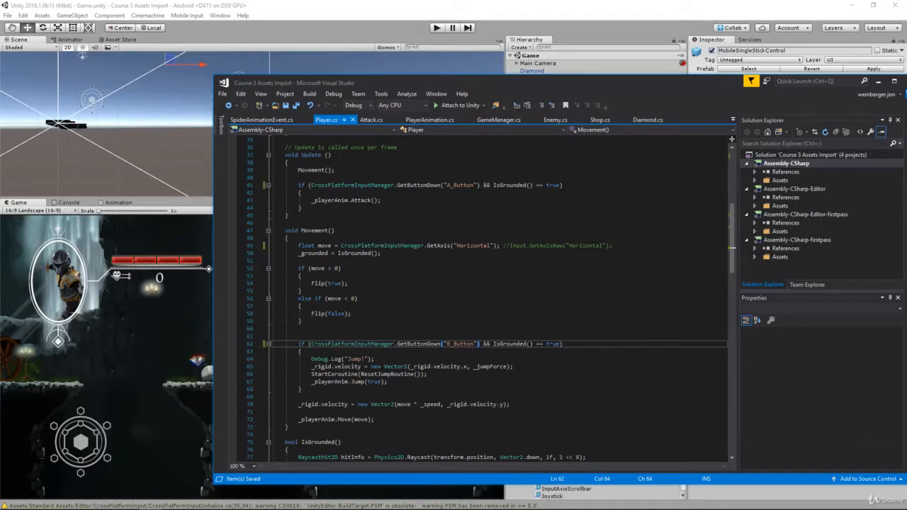
# - Review the GetAxis call for movement and the GetButtonDown call with its A_Button name in Player.cs
pyautogui.click(443, 245)
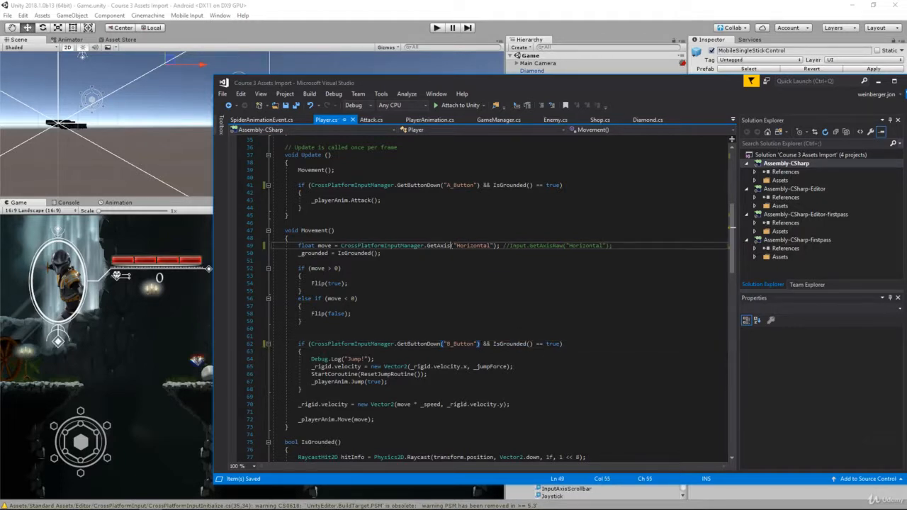
pyautogui.doubleClick(443, 245)
pyautogui.scroll(2, 451, 245)
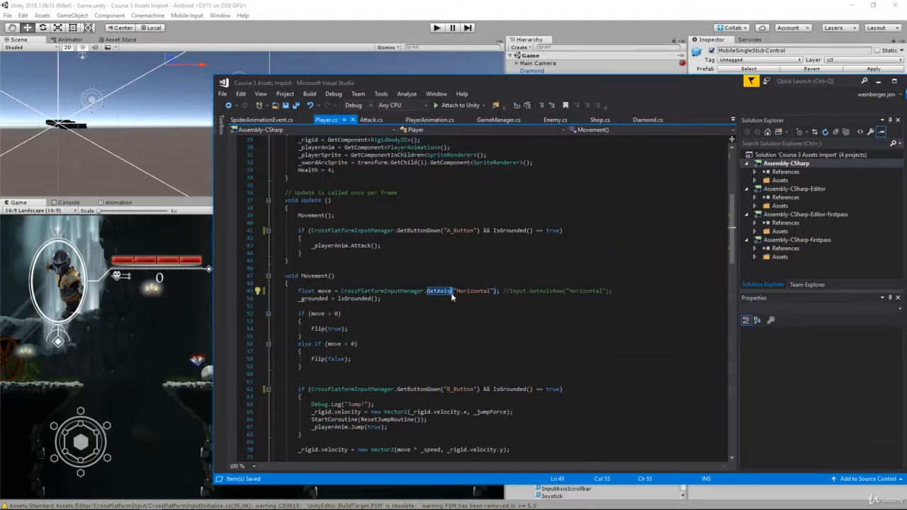
pyautogui.doubleClick(413, 231)
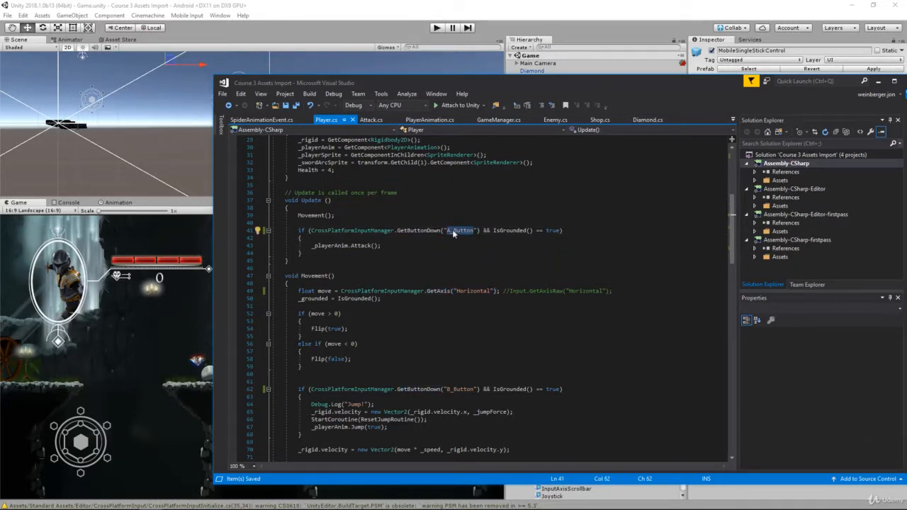
pyautogui.doubleClick(461, 230)
# - In Unity, examine the Button Handler names of A_Button and B_Button and the Joystick axis settings of MobileJoystick
pyautogui.click(181, 250)
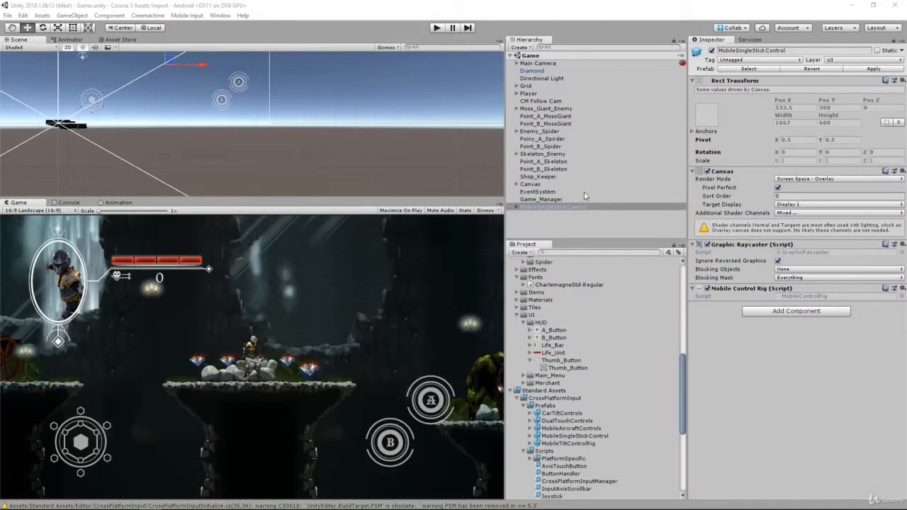
pyautogui.click(559, 226)
pyautogui.click(550, 210)
pyautogui.press('Right')
pyautogui.press('Down')
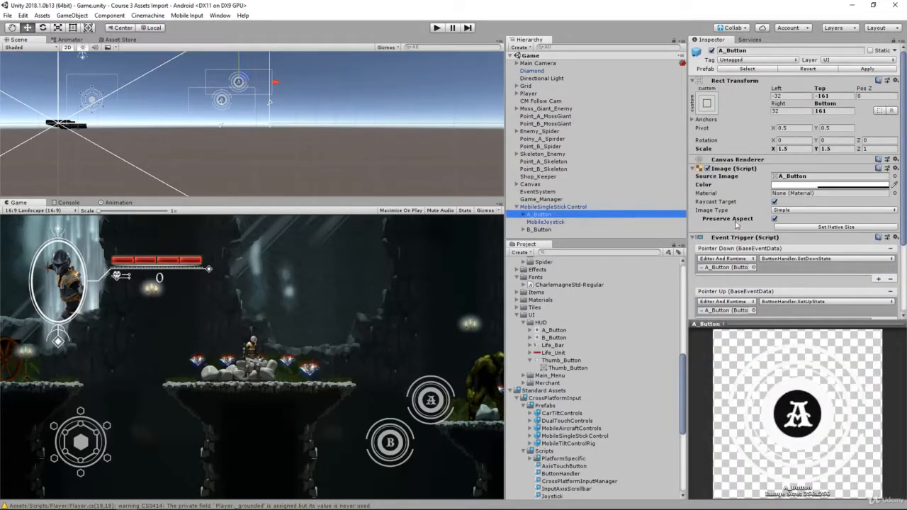
pyautogui.scroll(-3, 737, 226)
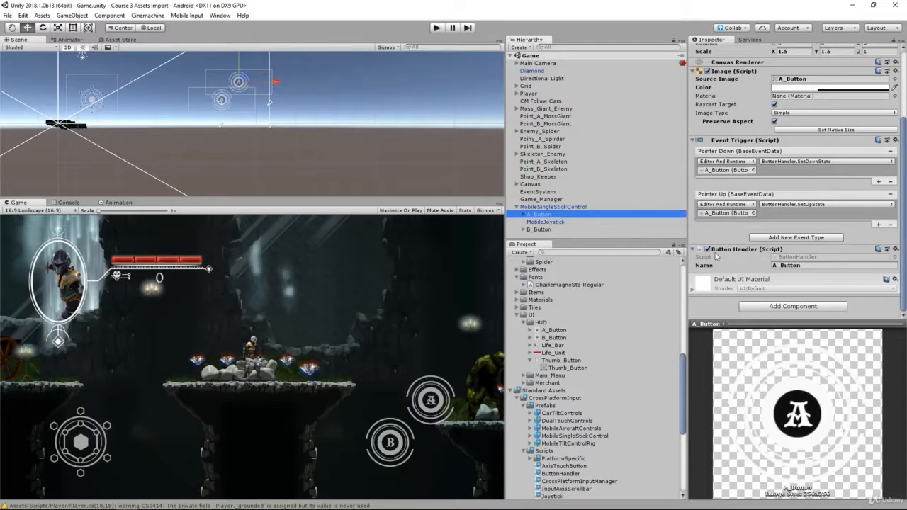
pyautogui.click(632, 222)
pyautogui.click(574, 229)
pyautogui.scroll(-3, 815, 267)
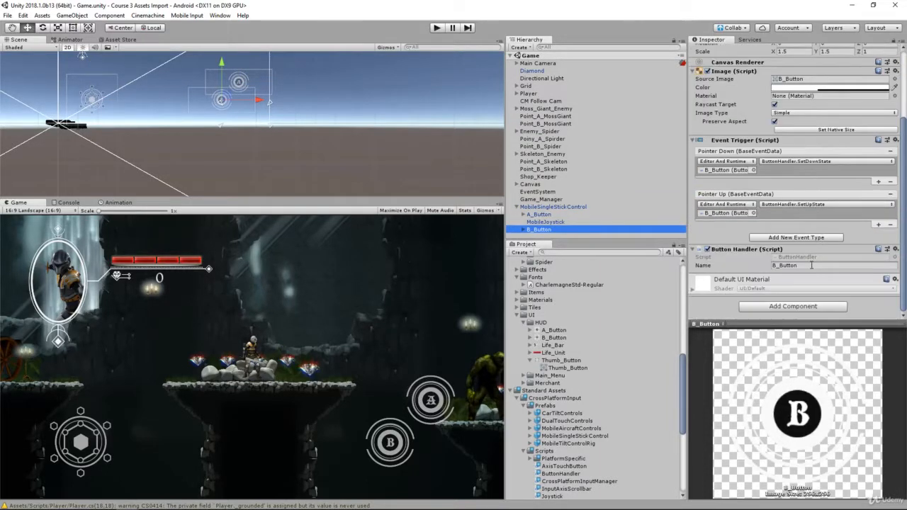
pyautogui.press('Up')
pyautogui.press('Up')
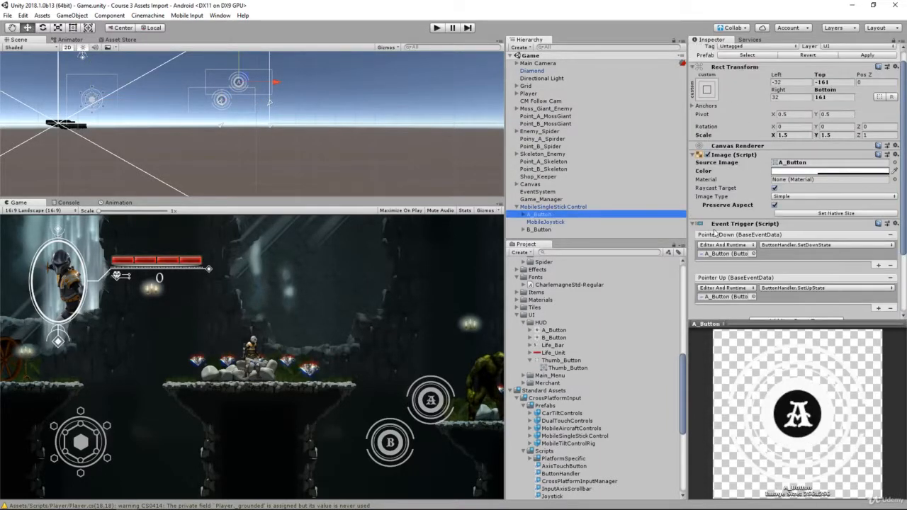
pyautogui.click(571, 224)
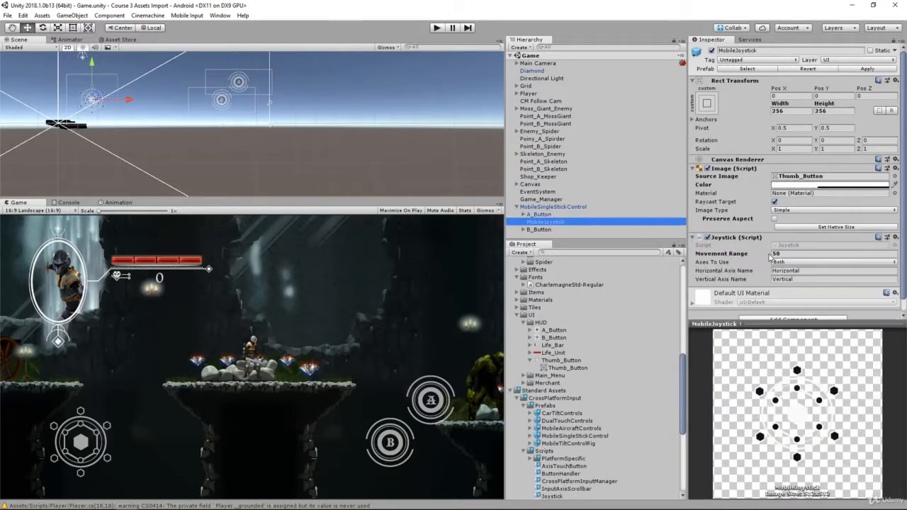
pyautogui.click(782, 254)
pyautogui.press('Tab')
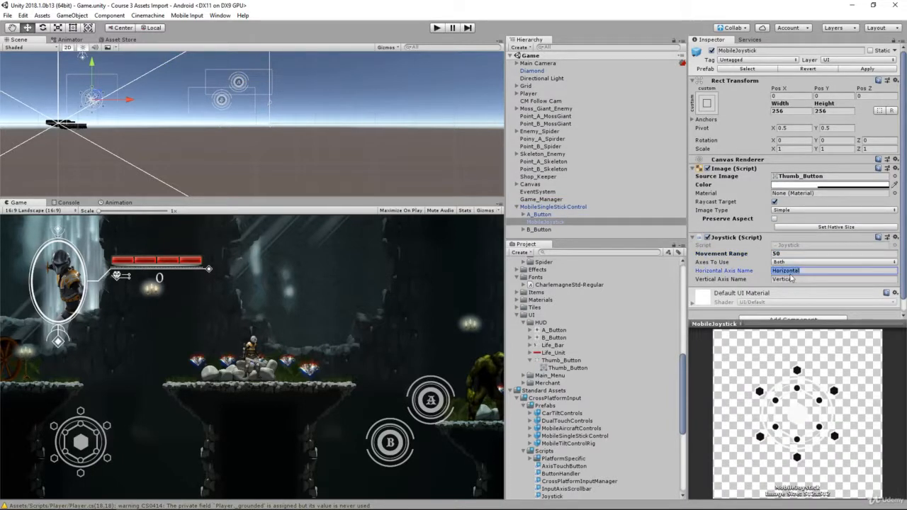
# - Run the game, try moving with the joystick, jumping with B and attacking with A, and stop play mode
pyautogui.click(438, 28)
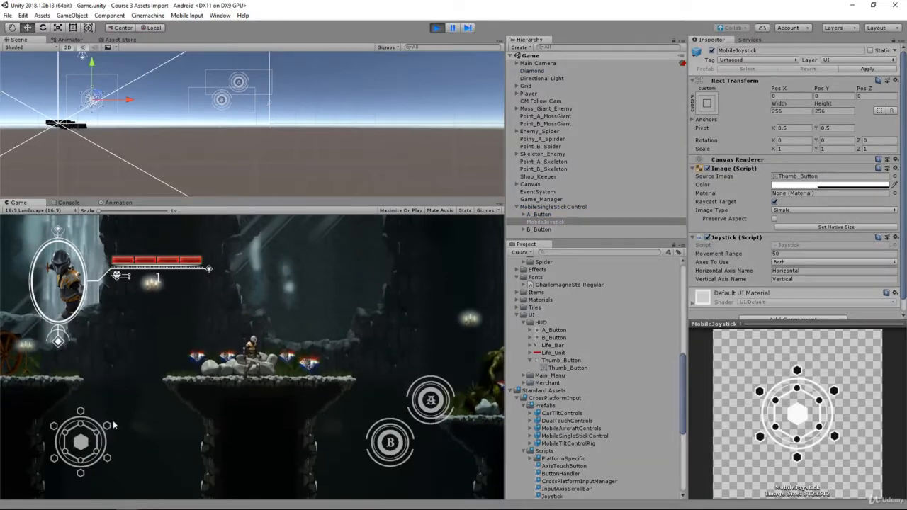
pyautogui.moveTo(106, 426); pyautogui.dragTo(105, 425)
pyautogui.moveTo(83, 444)
pyautogui.mouseDown()
pyautogui.moveTo(113, 427)
pyautogui.moveTo(78, 465)
pyautogui.mouseUp()
pyautogui.click(408, 437)
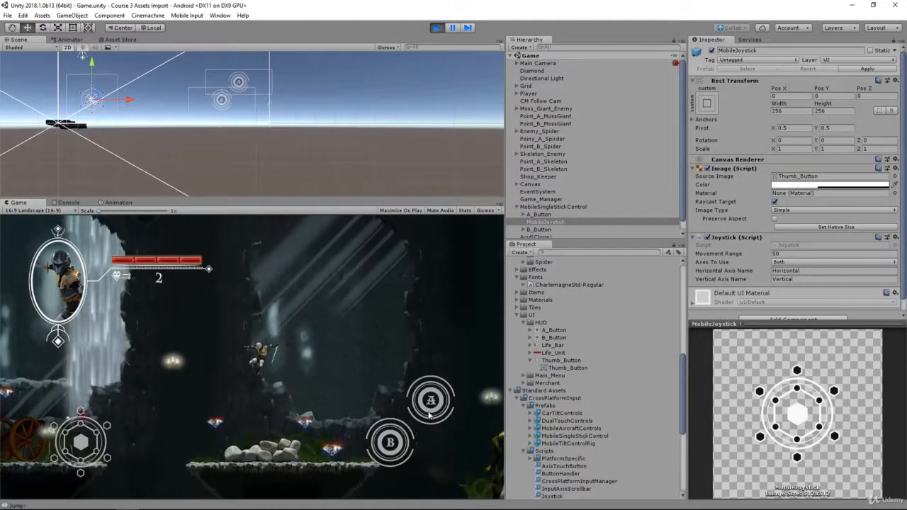
pyautogui.click(434, 400)
pyautogui.click(438, 404)
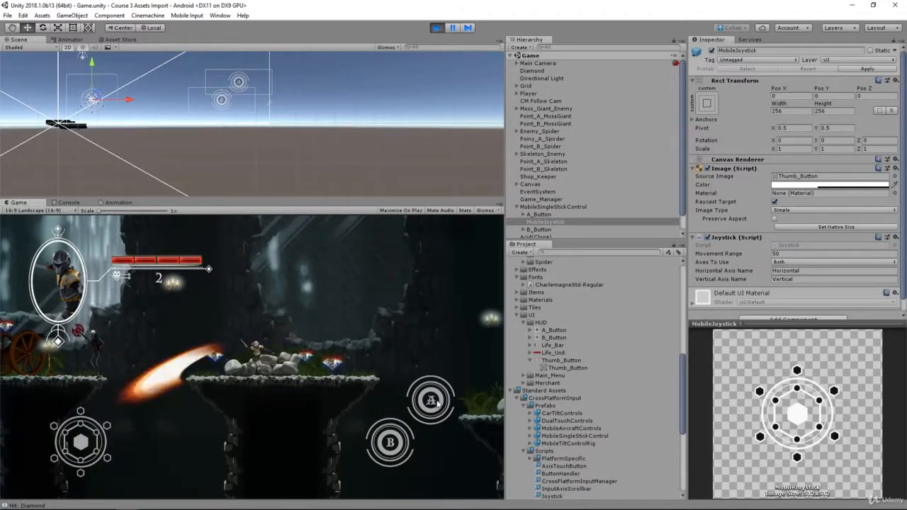
pyautogui.click(437, 404)
pyautogui.moveTo(84, 442); pyautogui.dragTo(114, 441)
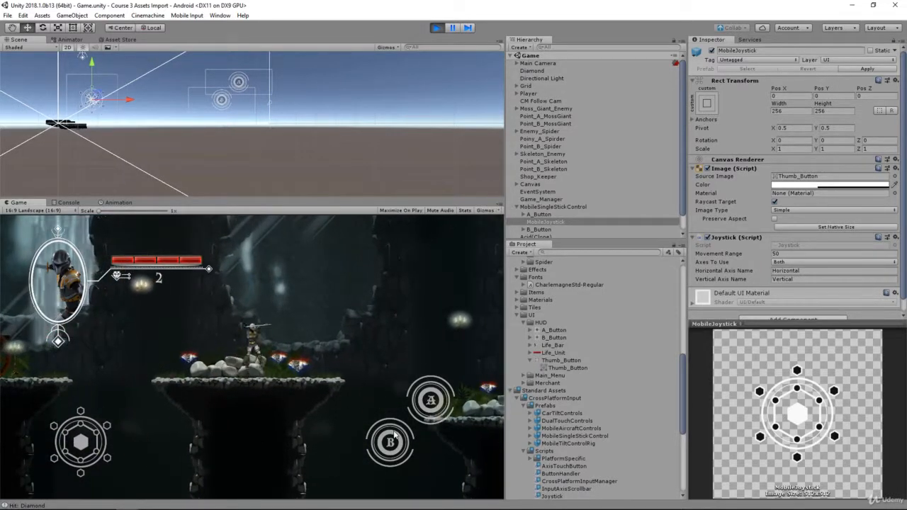
pyautogui.click(439, 29)
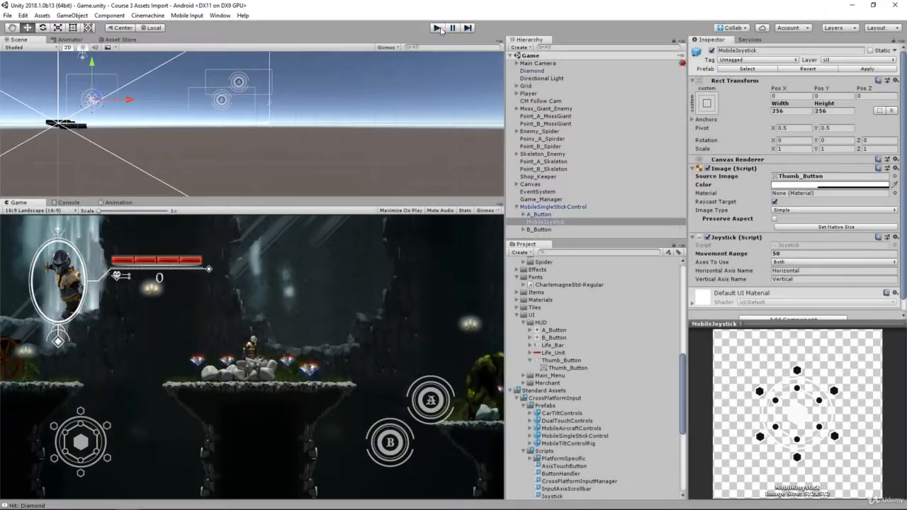
# - Rebuild the Game scene for Android as Demo in the project folder, using the highest installed SDK platform
pyautogui.click(7, 14)
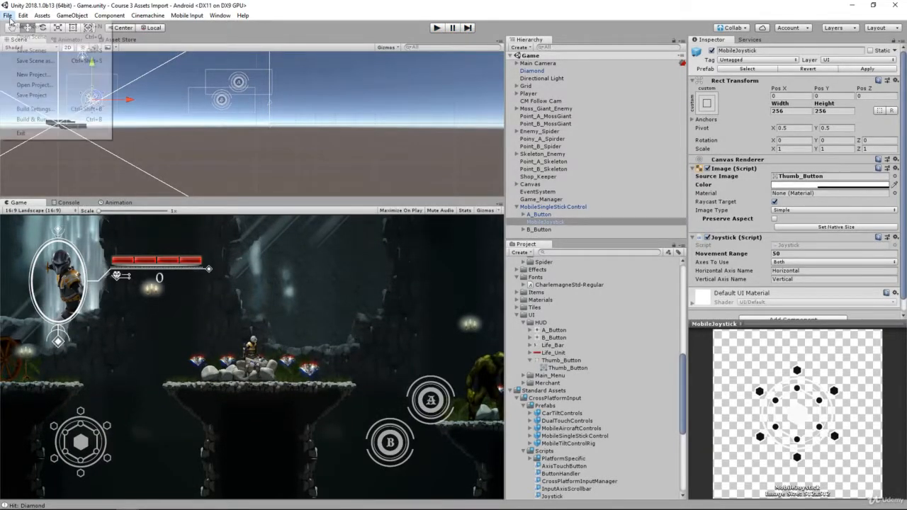
pyautogui.click(42, 108)
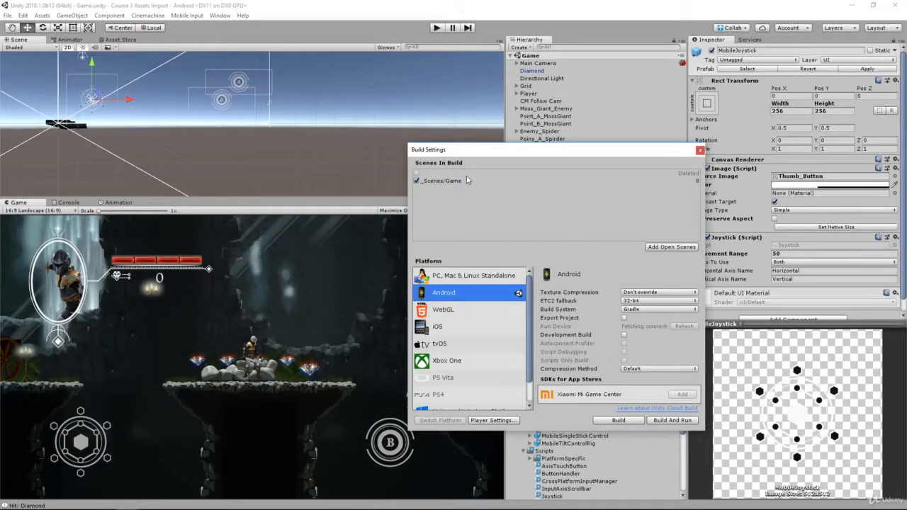
pyautogui.click(627, 423)
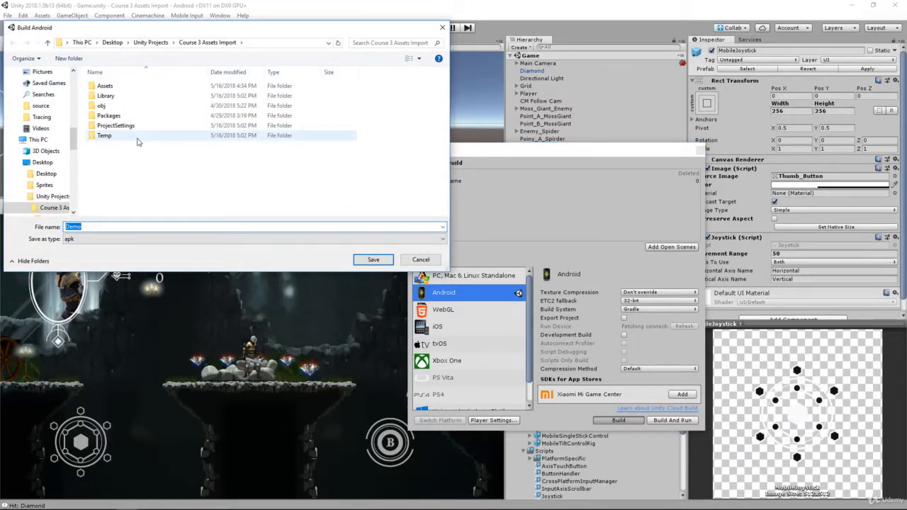
pyautogui.click(374, 260)
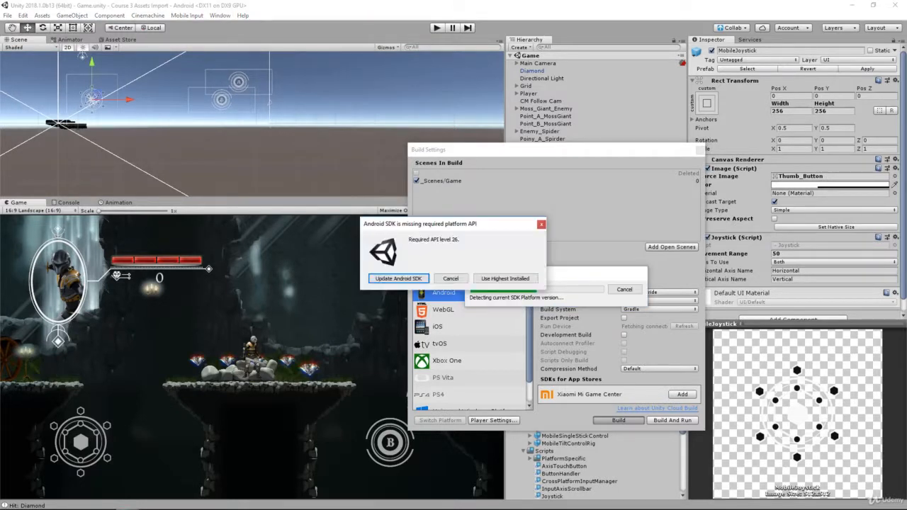
pyautogui.click(495, 279)
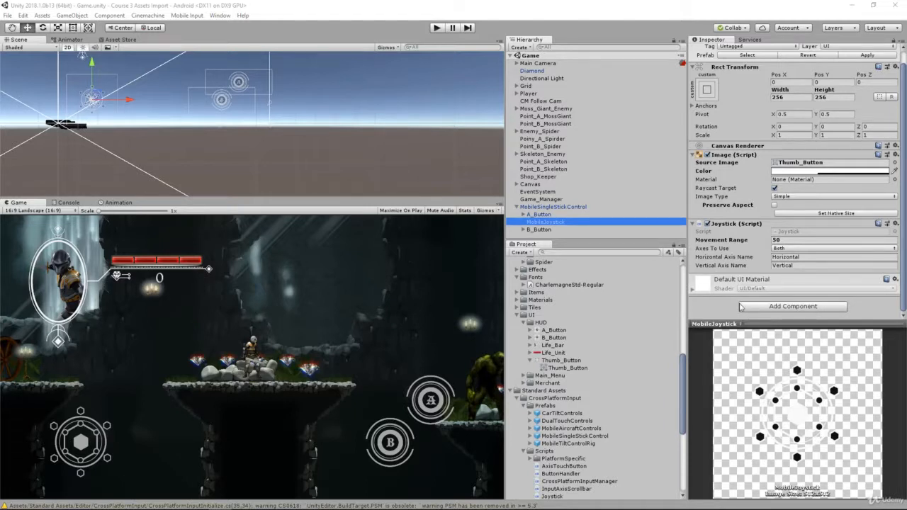
# - Set the MobileJoystick's width and height to 512 and save the scene
pyautogui.click(783, 99)
pyautogui.write('512')
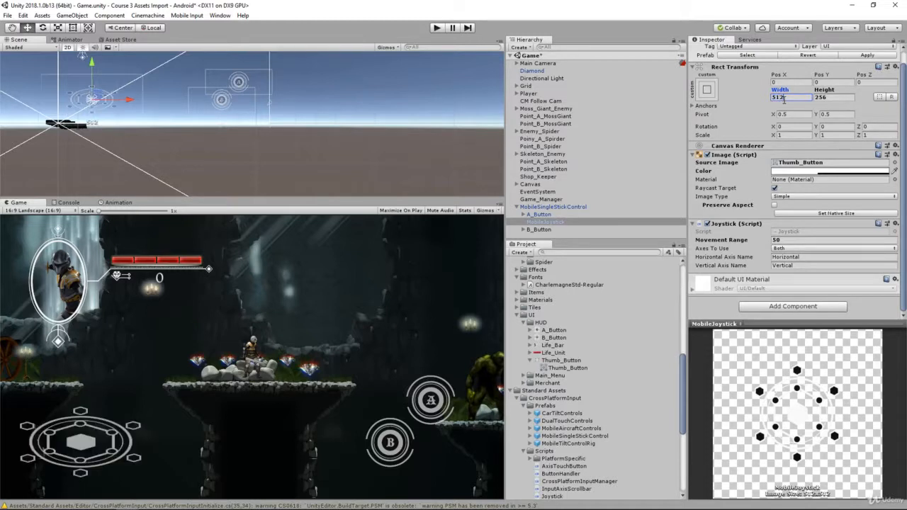
pyautogui.press('Tab')
pyautogui.write('512')
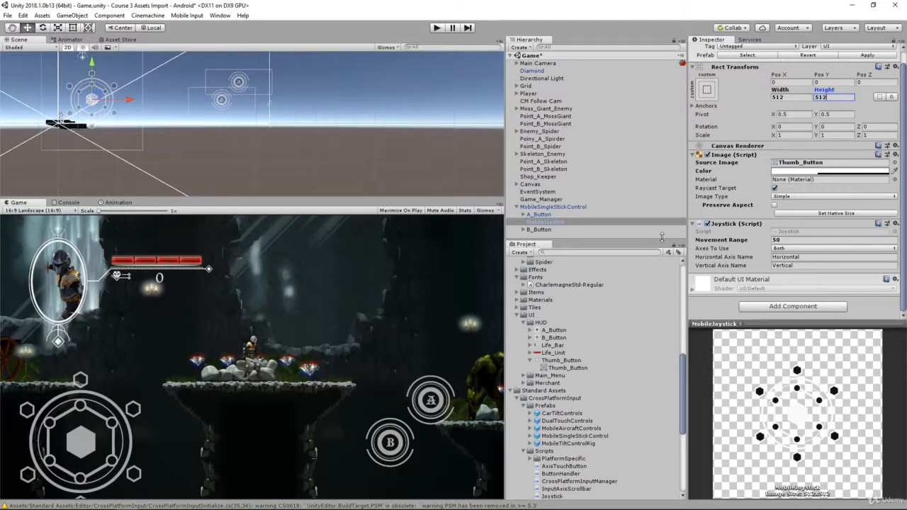
pyautogui.hotkey('ctrl', 's')
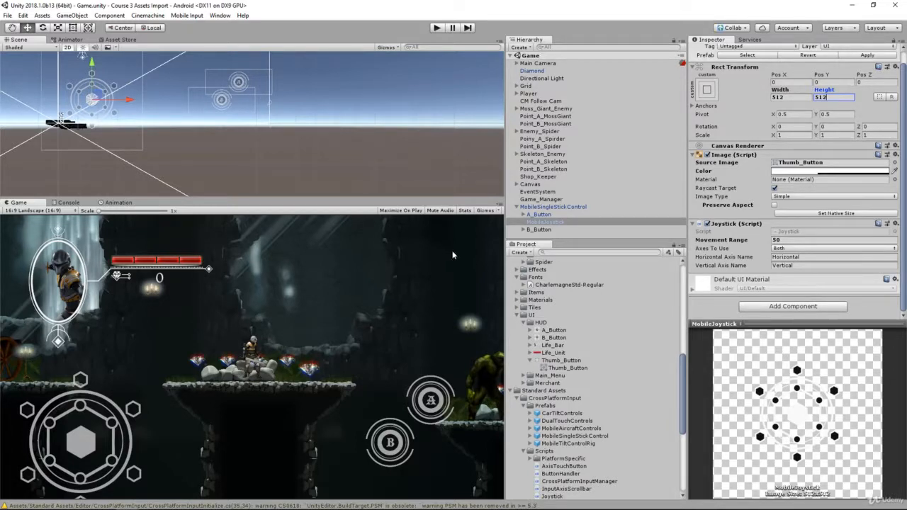
# - Examine the placement of MobileSingleStickControl's B_Button relative to A_Button in the Scene view
pyautogui.click(537, 214)
pyautogui.click(543, 230)
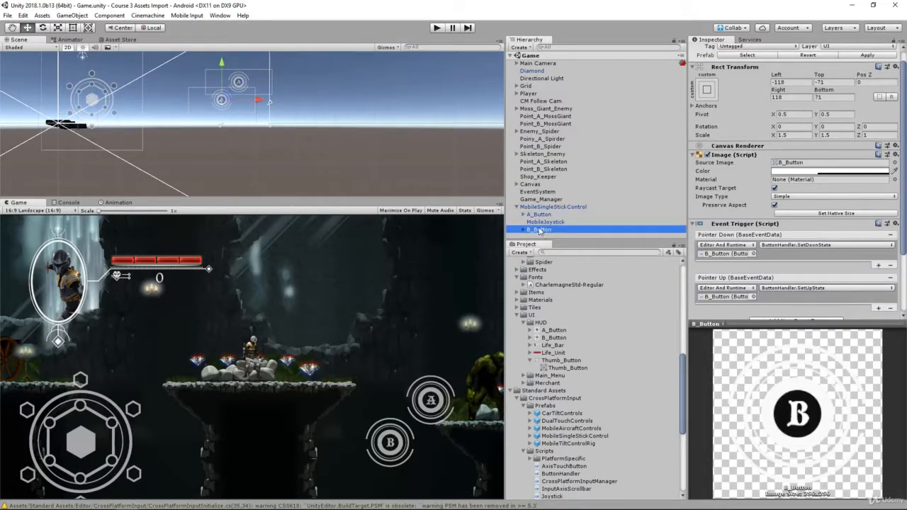
pyautogui.press('f')
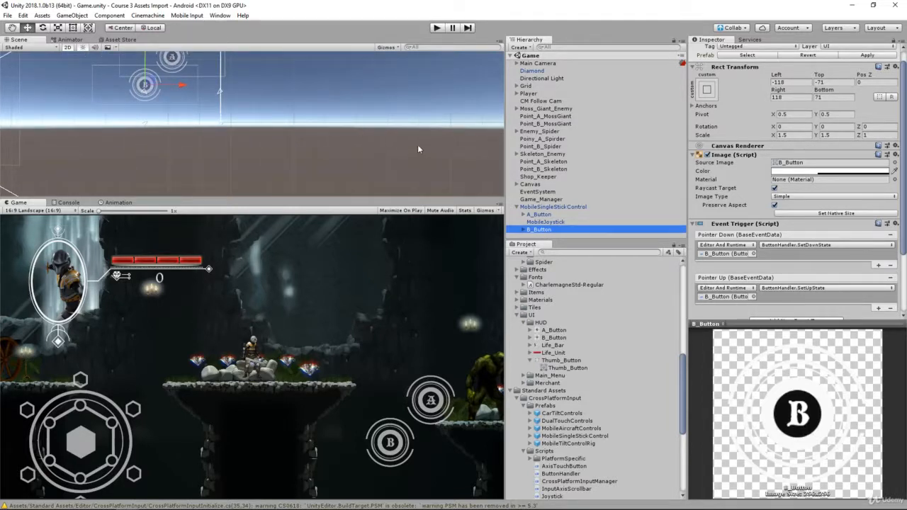
pyautogui.moveTo(130, 106); pyautogui.dragTo(239, 145, button='middle')
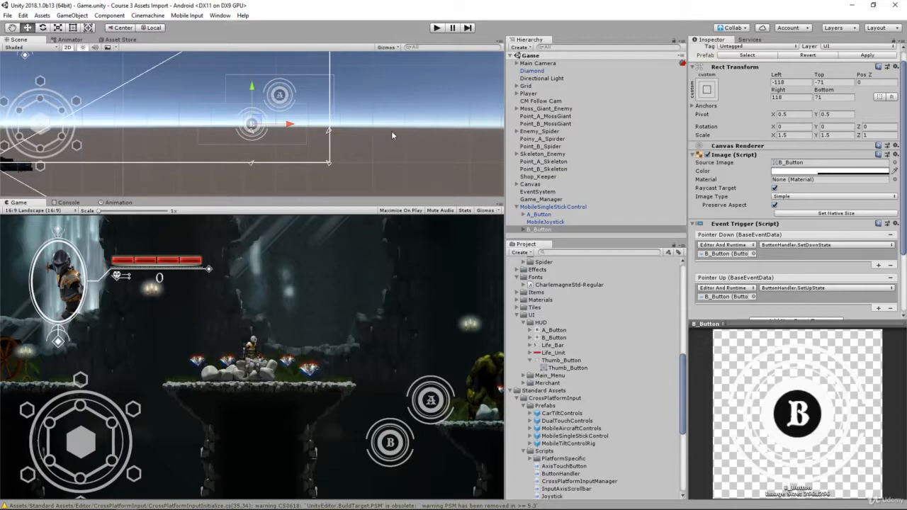
pyautogui.scroll(-1, 299, 134)
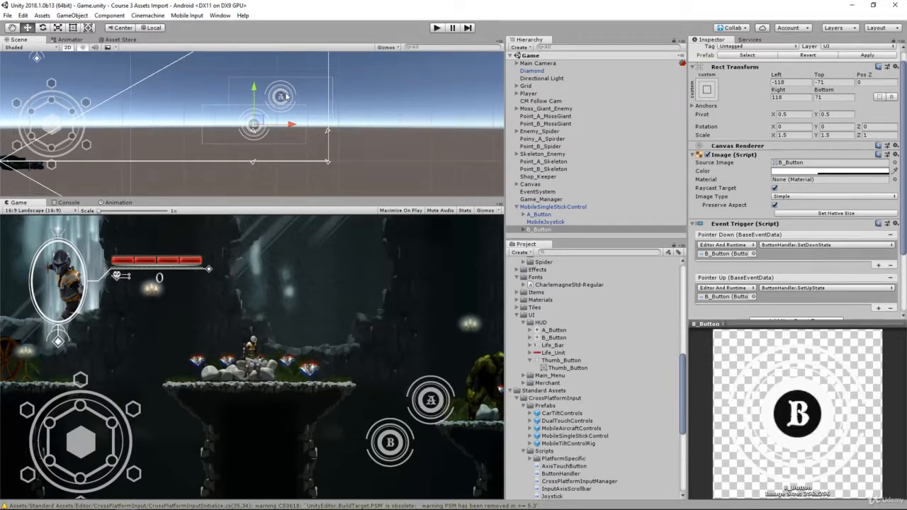
pyautogui.click(280, 98)
pyautogui.click(273, 116)
pyautogui.click(273, 115)
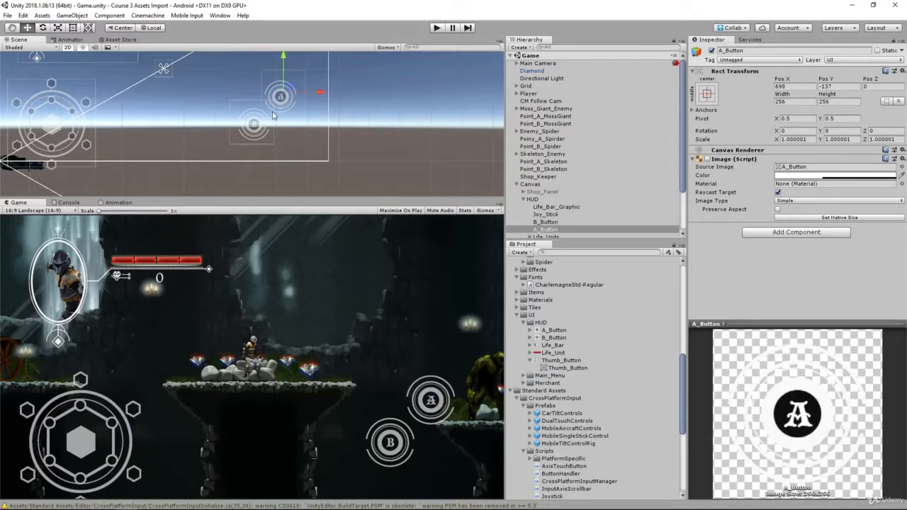
pyautogui.scroll(2, 277, 112)
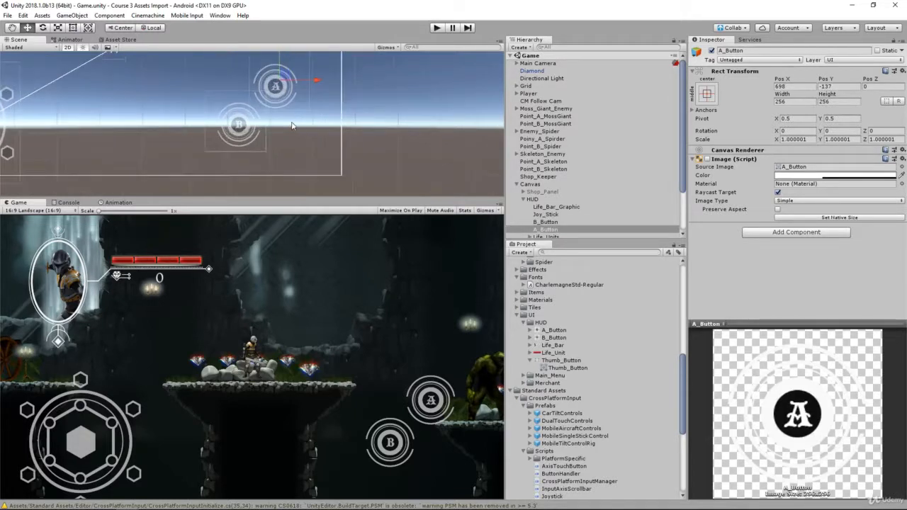
pyautogui.scroll(-3, 550, 198)
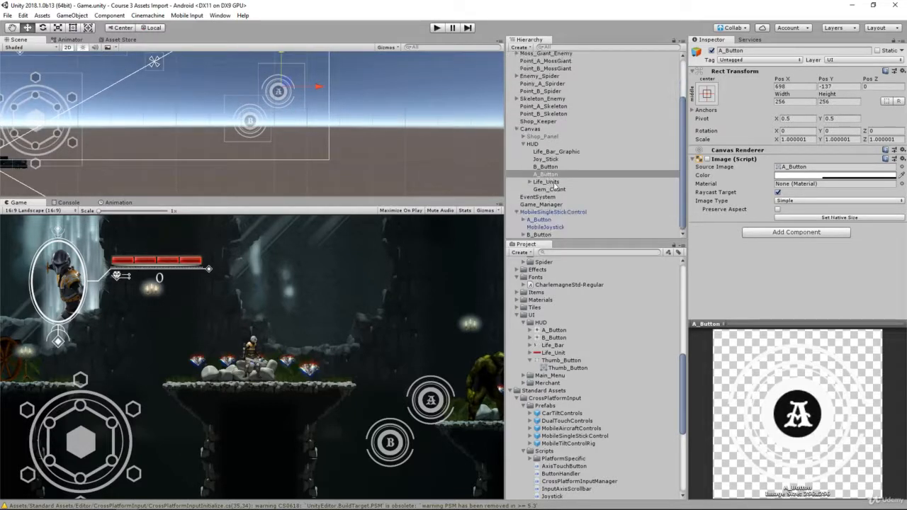
pyautogui.click(543, 145)
pyautogui.press('Left')
pyautogui.click(568, 199)
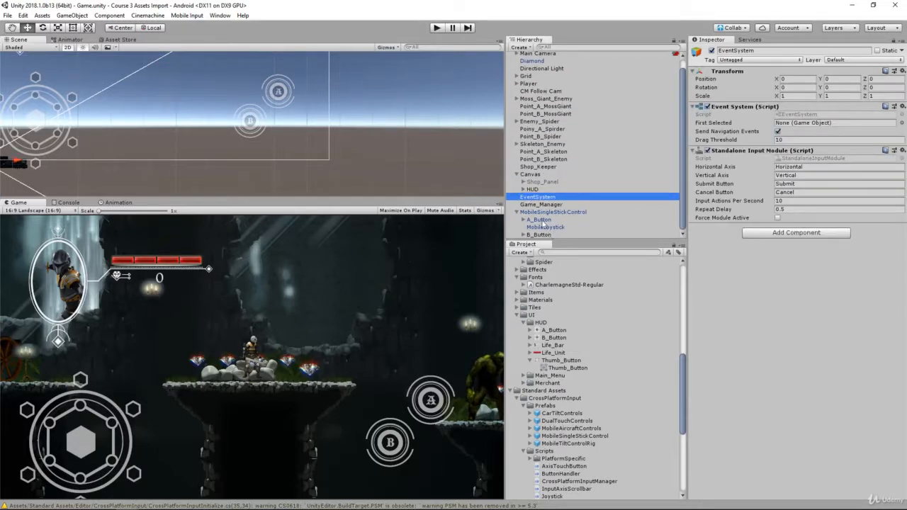
# - Move MobileSingleStickControl's A_Button up and to the right, away from B_Button, to about Left 0 and Top -198
pyautogui.click(542, 221)
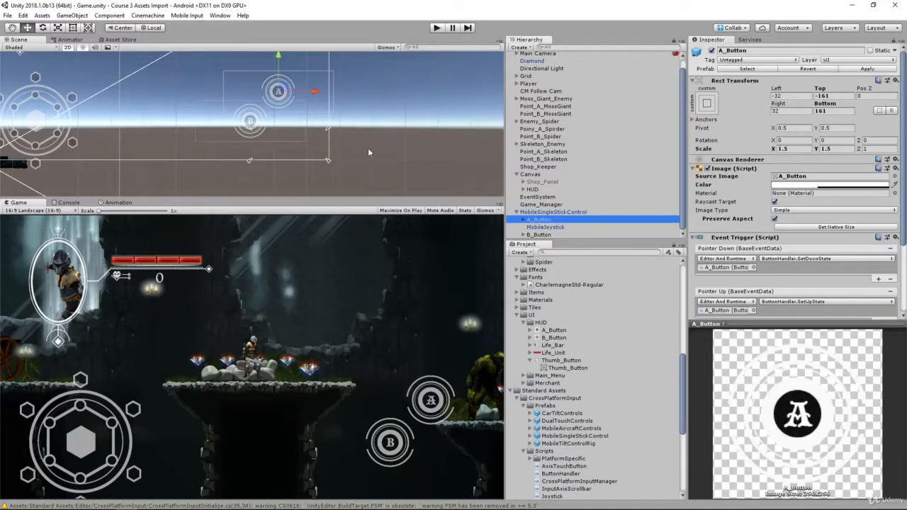
pyautogui.click(283, 87)
pyautogui.moveTo(283, 86); pyautogui.dragTo(297, 73)
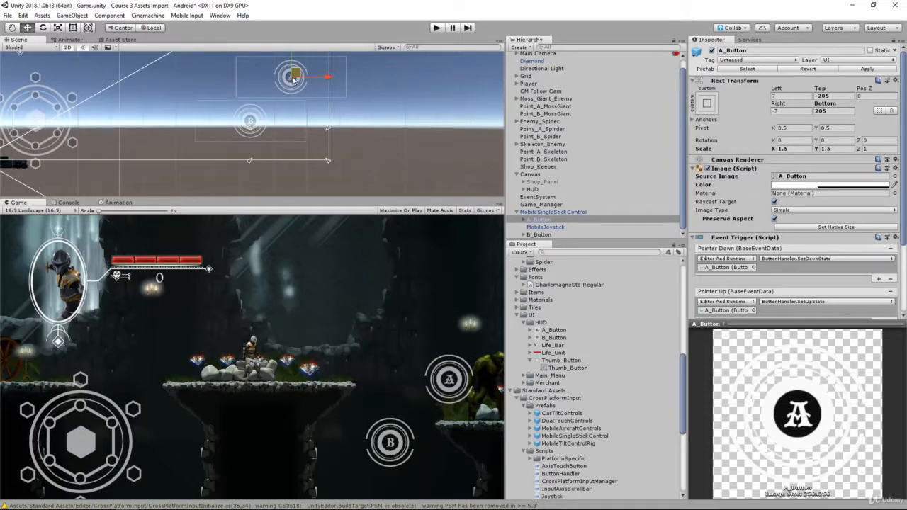
pyautogui.moveTo(296, 78); pyautogui.dragTo(292, 81)
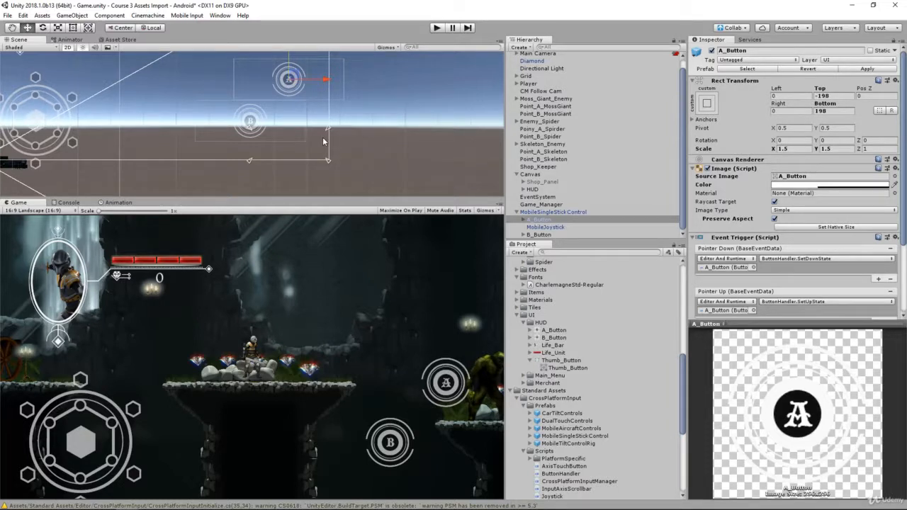
# - Rebuild the Game scene for Android, saving it as Demo in the Course 3 Assets Import project folder
pyautogui.click(7, 15)
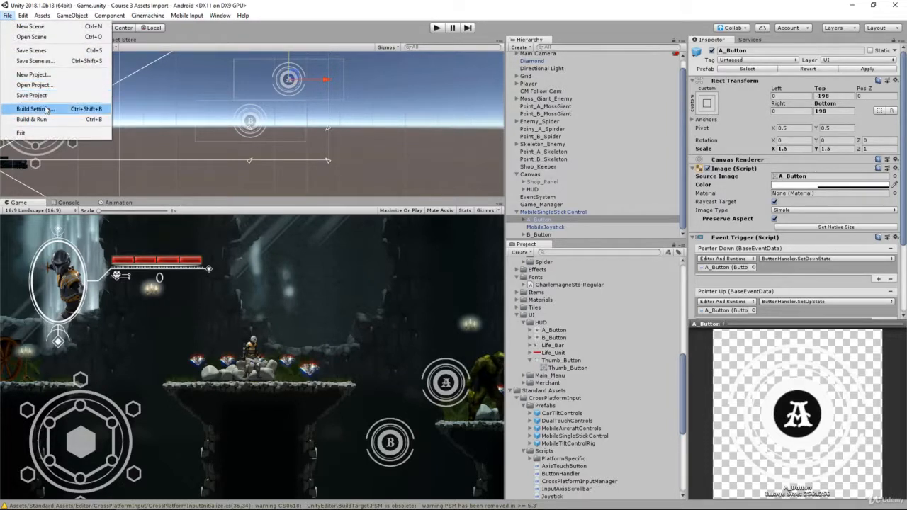
pyautogui.click(35, 109)
pyautogui.click(608, 421)
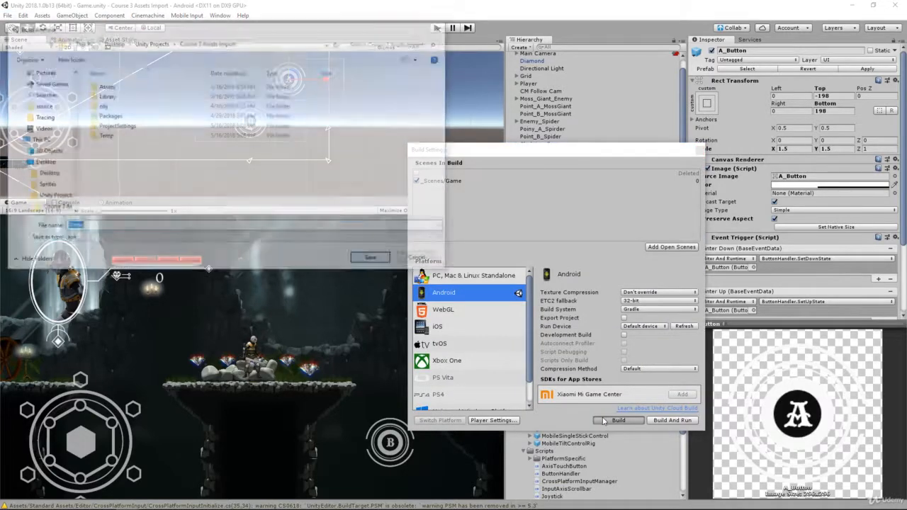
pyautogui.click(386, 260)
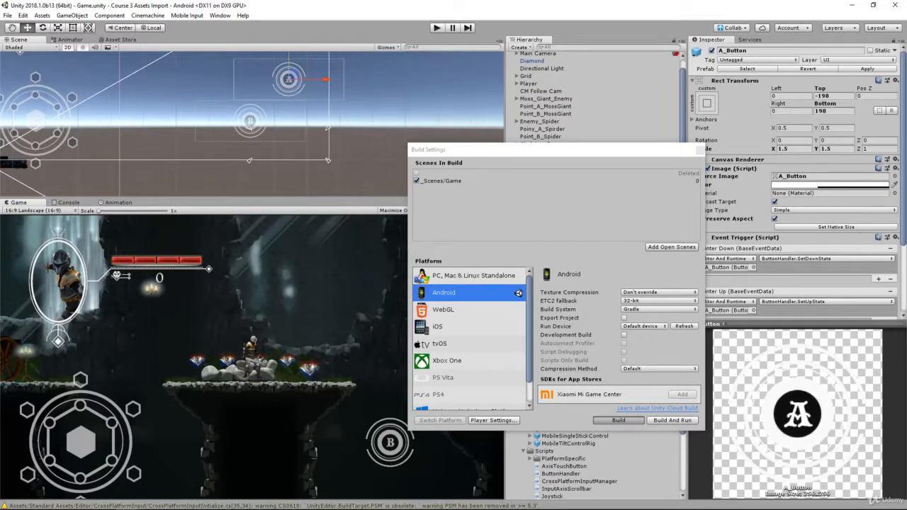